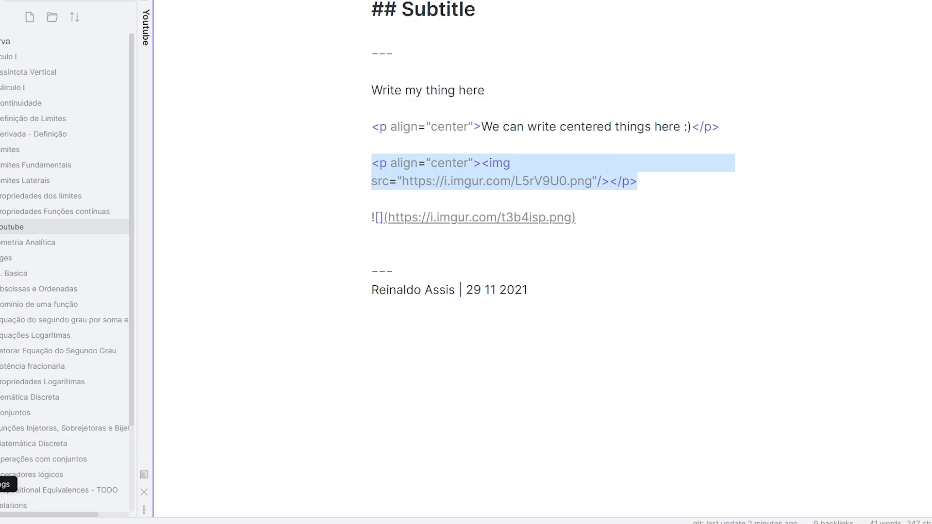
Open the community plugins folder from Obsidian's settings and enter the obsidian-imgur-plugin subfolder
left_click(0, 484)
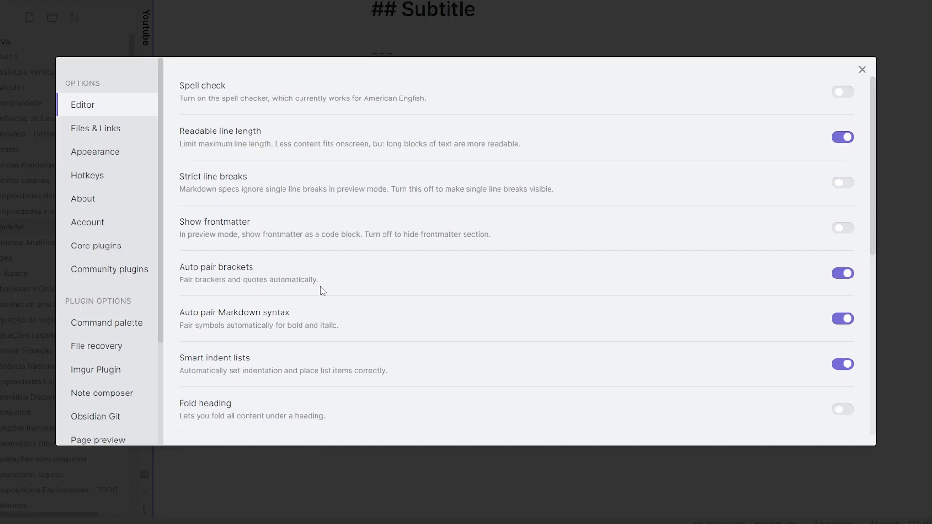
left_click(123, 275)
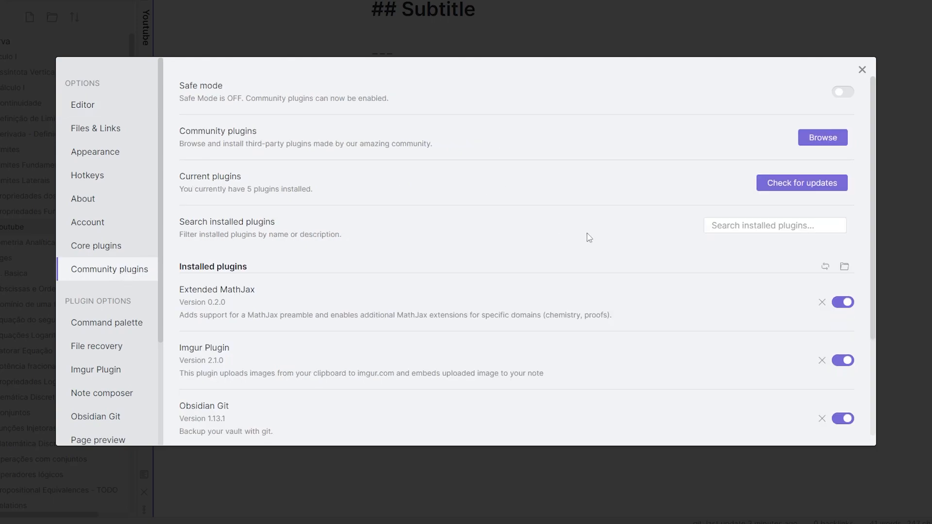
left_click(848, 271)
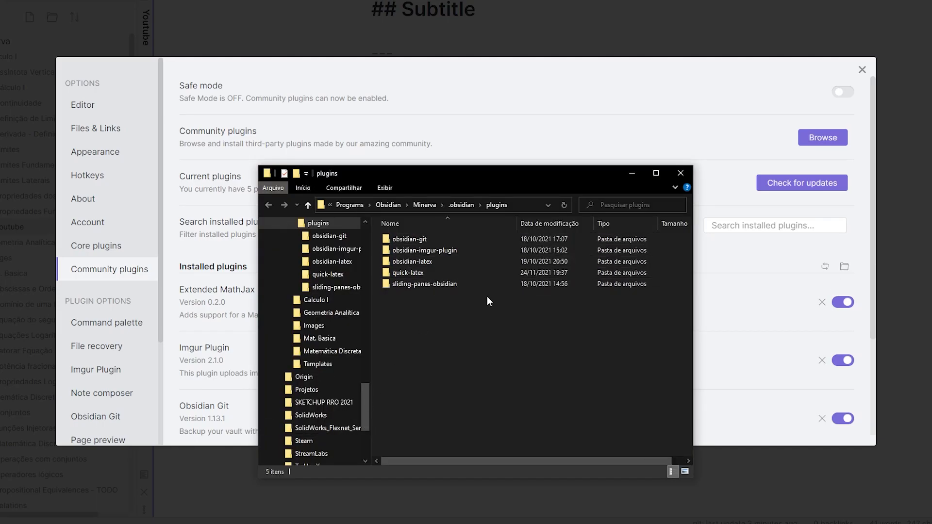
left_click_drag(460, 327, 388, 237)
left_click(535, 319)
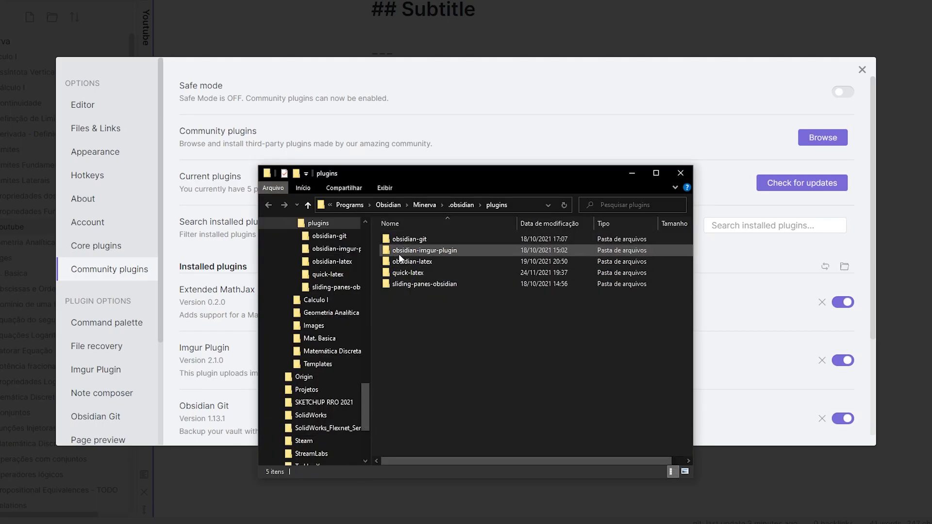
double_click(437, 252)
left_click_drag(442, 299, 361, 220)
left_click(465, 282)
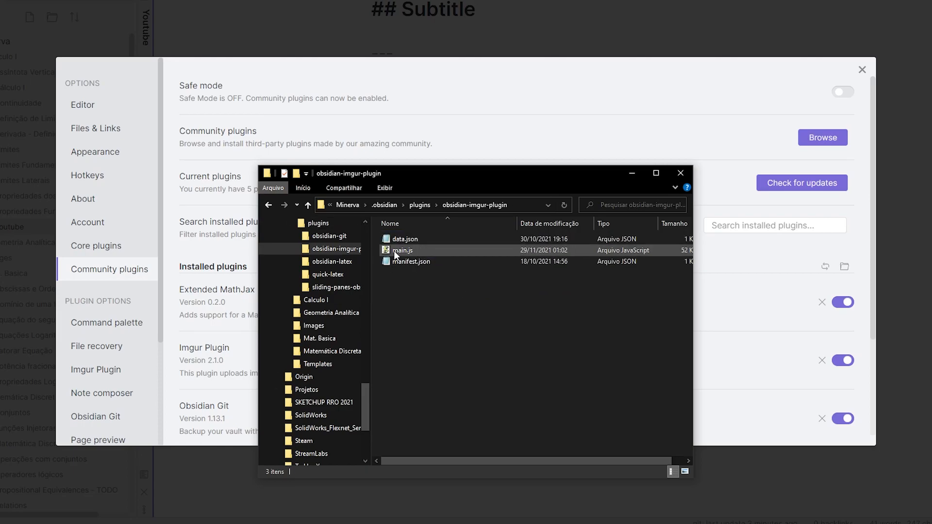
Open main.js of the Imgur plugin with Bloco de notas, without making it the default app
left_click(411, 251)
double_click(414, 253)
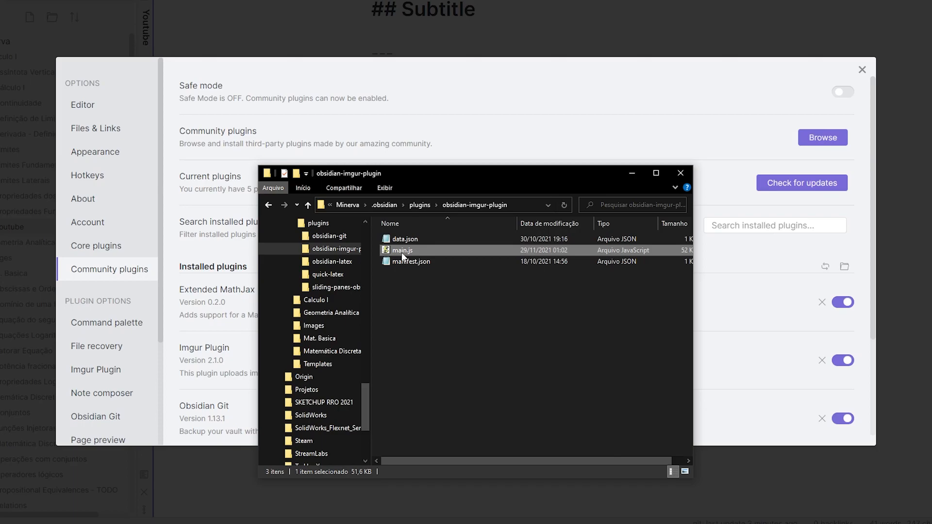
right_click(404, 252)
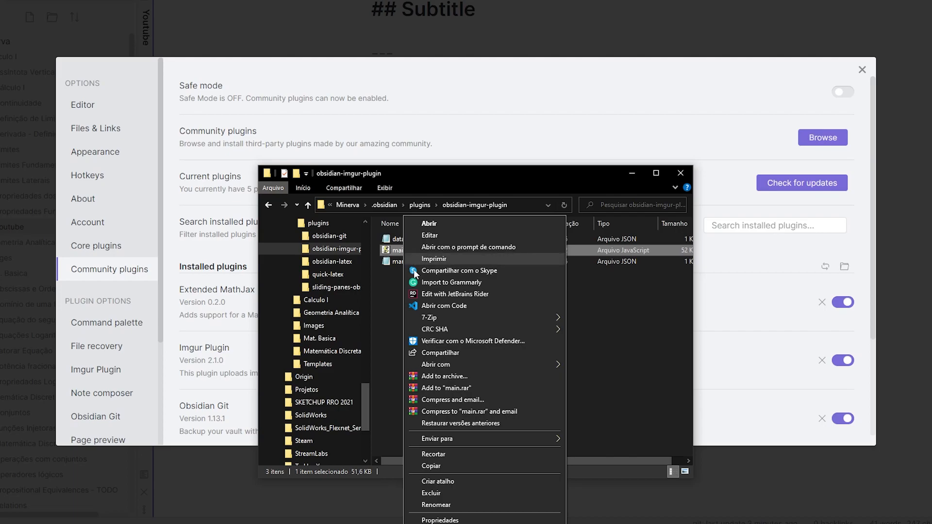
mouse_move(442, 366)
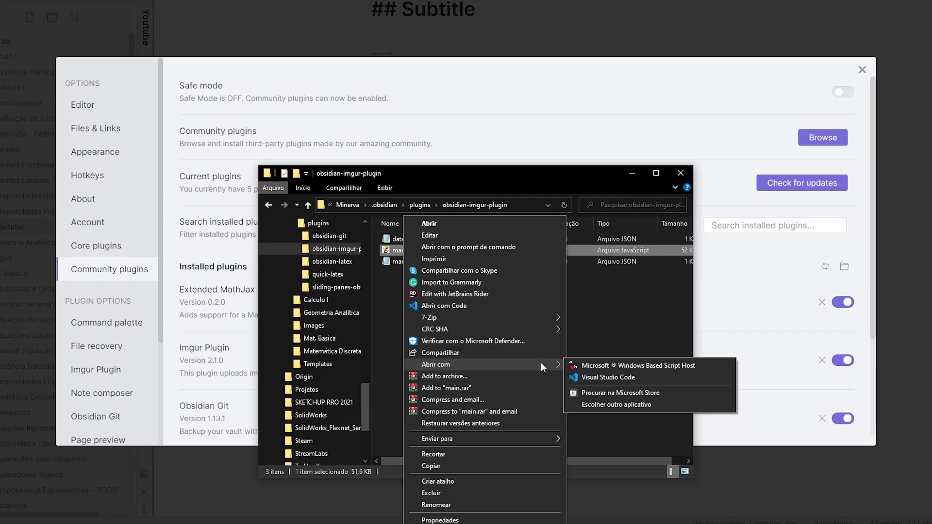
left_click(623, 406)
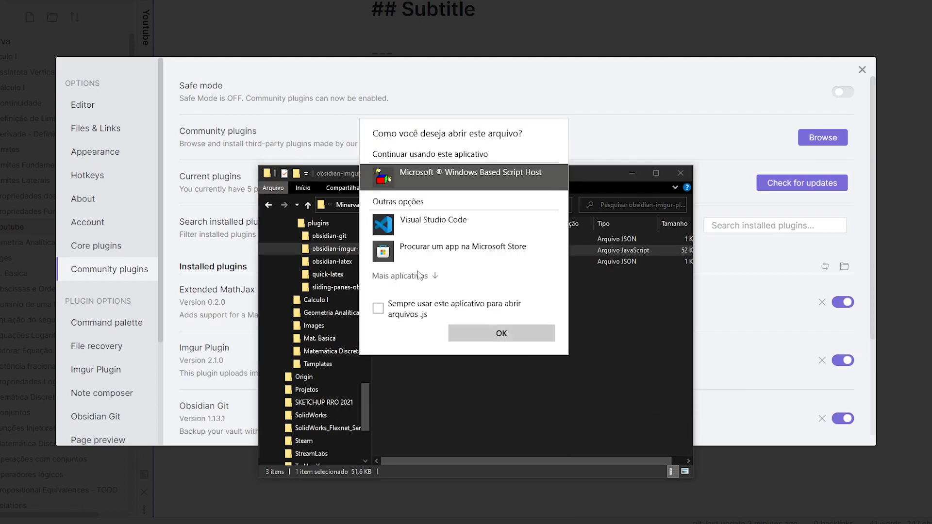
left_click(419, 273)
scroll(421, 259, "down", 2)
left_click(421, 190)
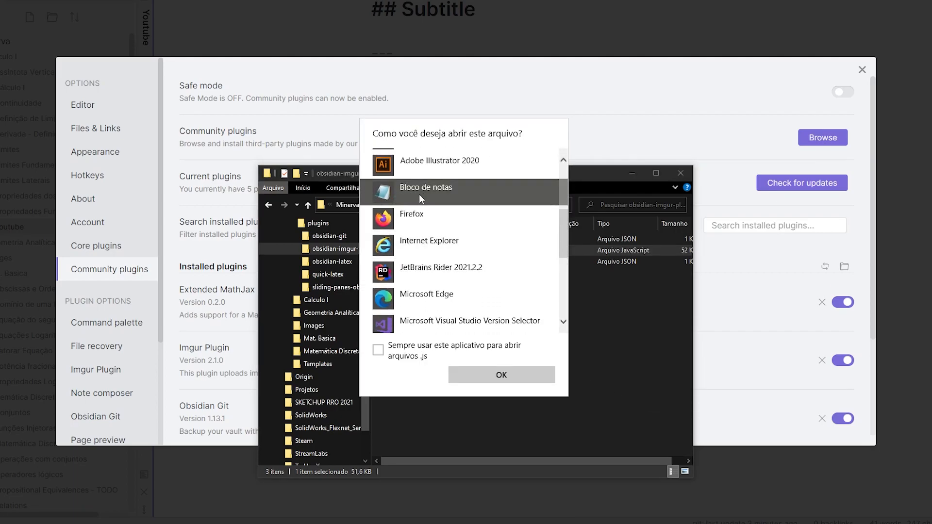
left_click(522, 375)
Search main.js for embedMarkDownImage and go to the function's definition
key("ctrl+f")
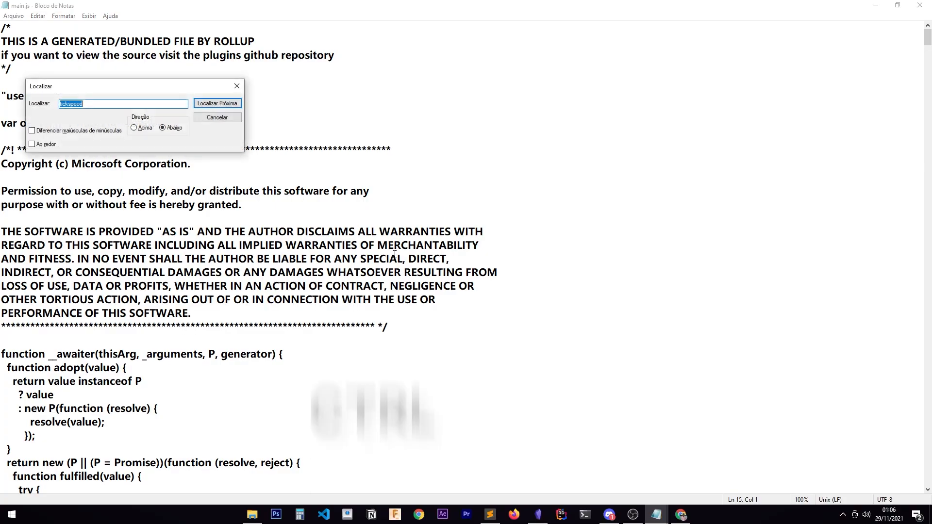
left_click_drag(97, 86, 317, 124)
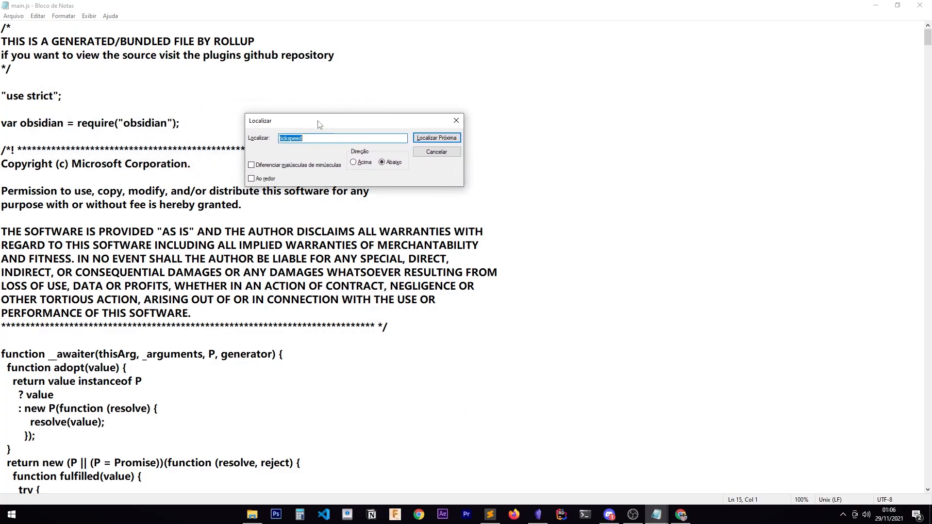
type("embedMarkDownImage")
left_click_drag(461, 237, 310, 238)
left_click(427, 139)
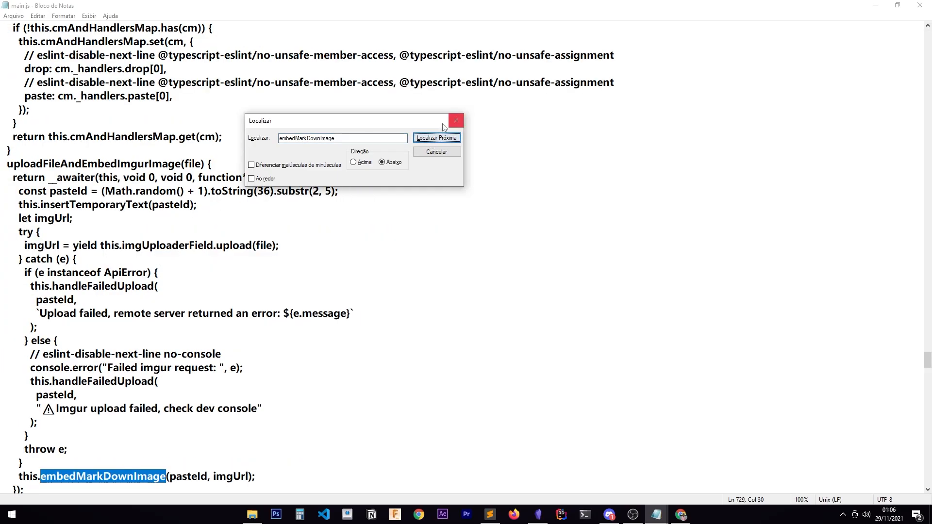
scroll(599, 217, "down", 4)
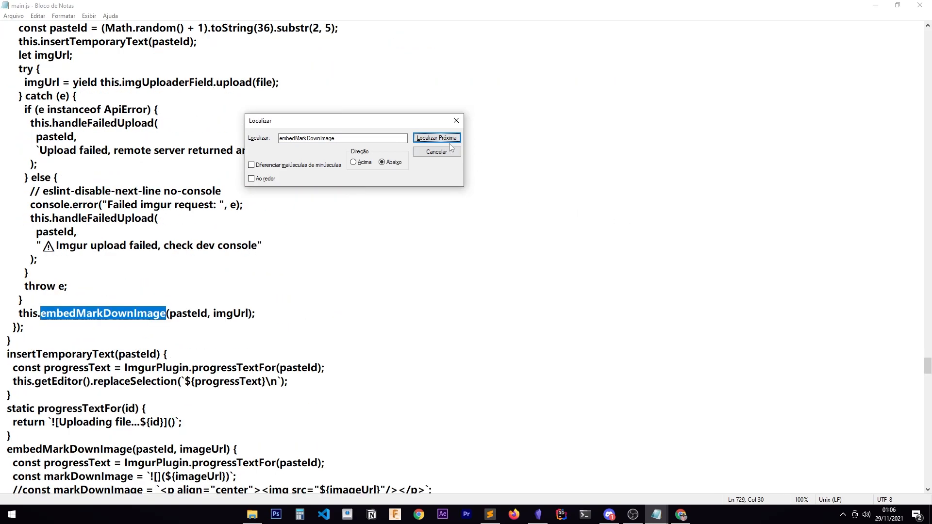
left_click(449, 142)
scroll(544, 164, "down", 3)
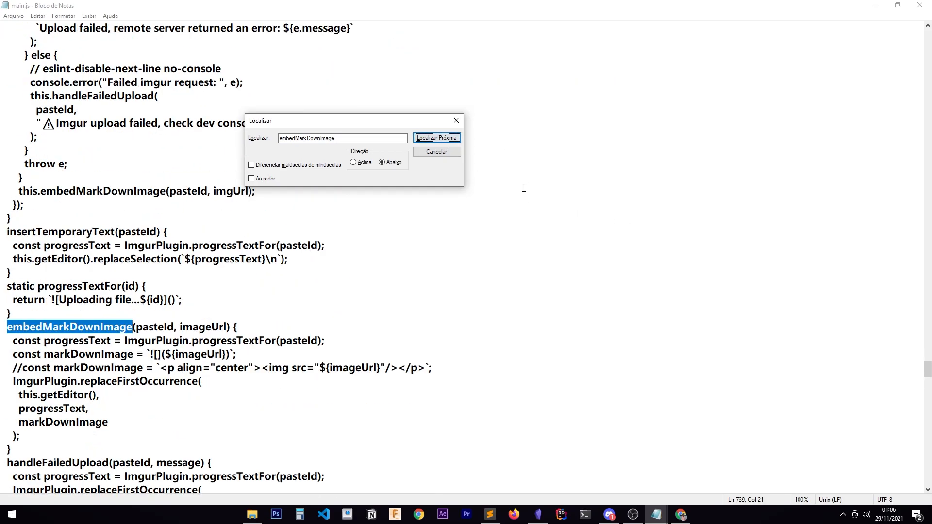
scroll(524, 188, "down", 1)
left_click_drag(112, 381, 6, 286)
left_click(313, 358)
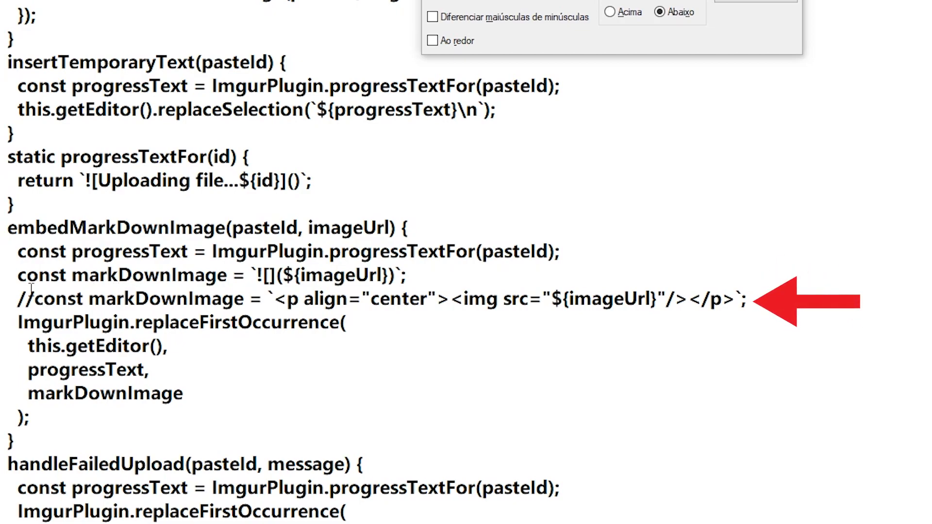
Comment out the plain markDownImage line `![](${imageUrl})` in embedMarkDownImage with //
left_click_drag(17, 298, 845, 294)
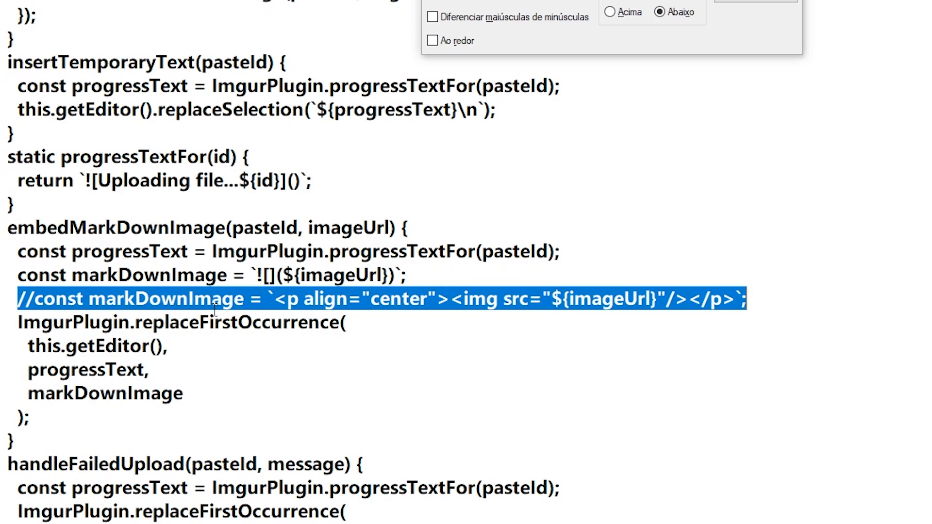
mouse_move(18, 275)
left_mouse_down()
mouse_move(452, 276)
mouse_move(10, 275)
mouse_move(23, 275)
left_mouse_up()
left_click(451, 276)
left_click(25, 275)
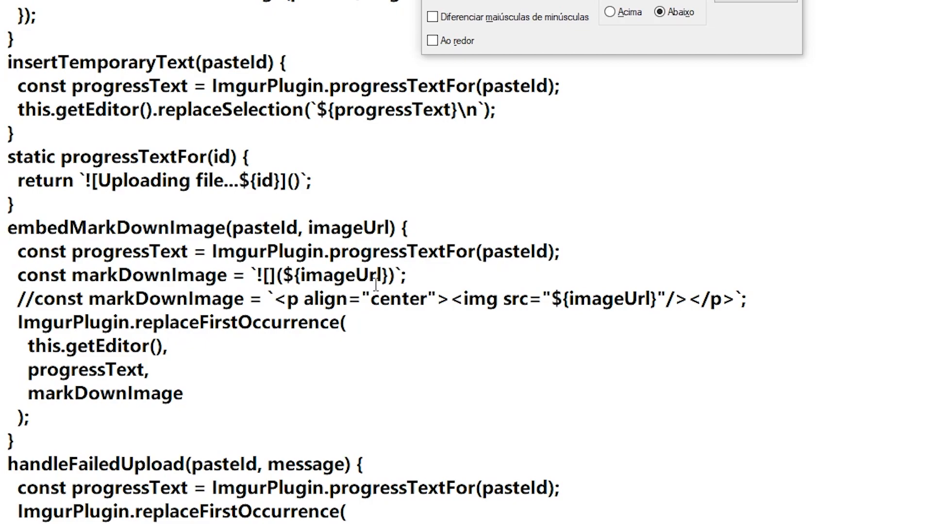
left_click(20, 275)
type("//")
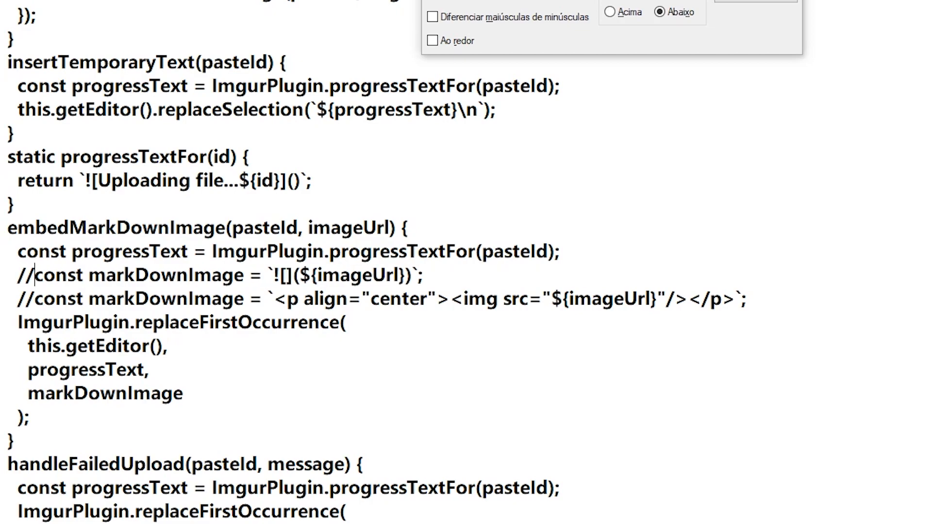
Uncomment the markDownImage line that wraps the image in <p align="center">
key("Down")
key("BackSpace")
key("BackSpace")
left_click(750, 297, "shift")
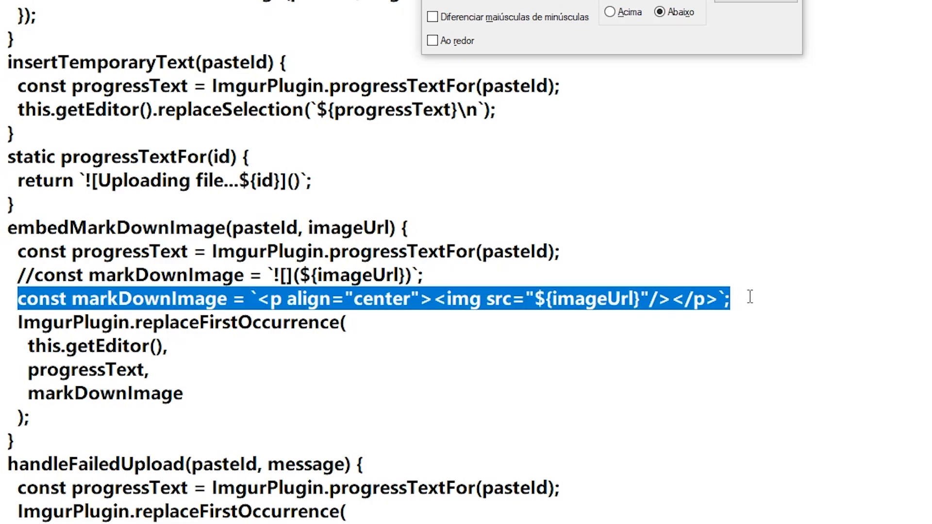
left_click(749, 297)
left_click_drag(774, 302, 21, 303)
left_click(203, 326)
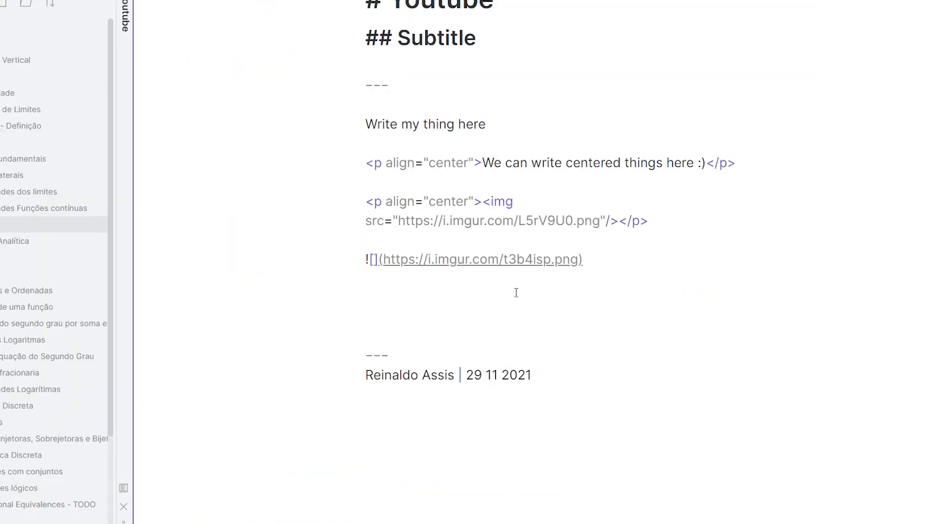
In Obsidian, paste the clipboard image below the last image link of the Youtube note and preview the note
key("ctrl+v")
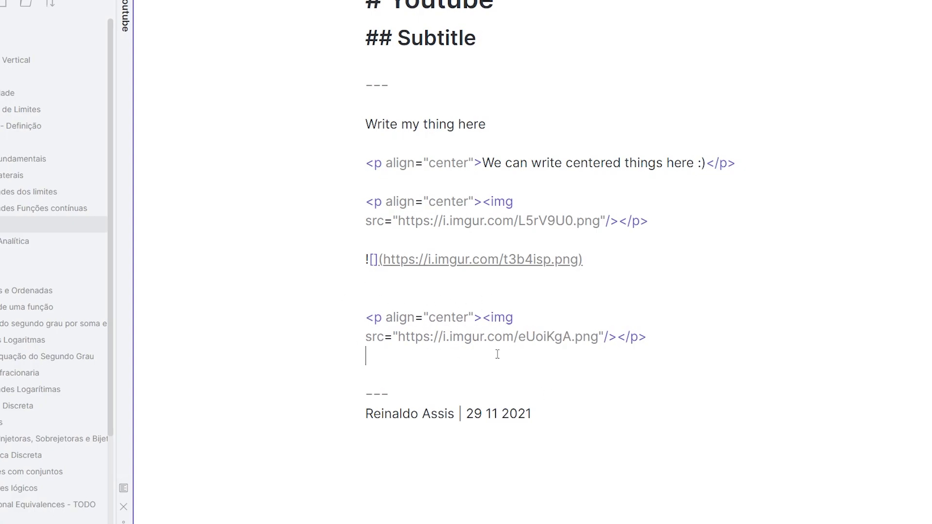
key("ctrl+e")
scroll(471, 334, "down", 5)
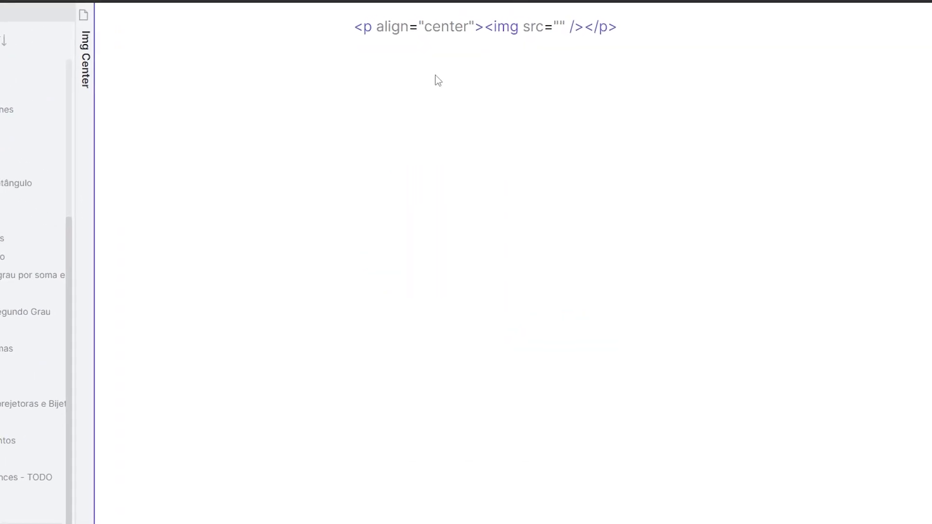
Review the Img Center template's code and insert the template below the centered text in the Youtube note
left_click_drag(344, 33, 671, 51)
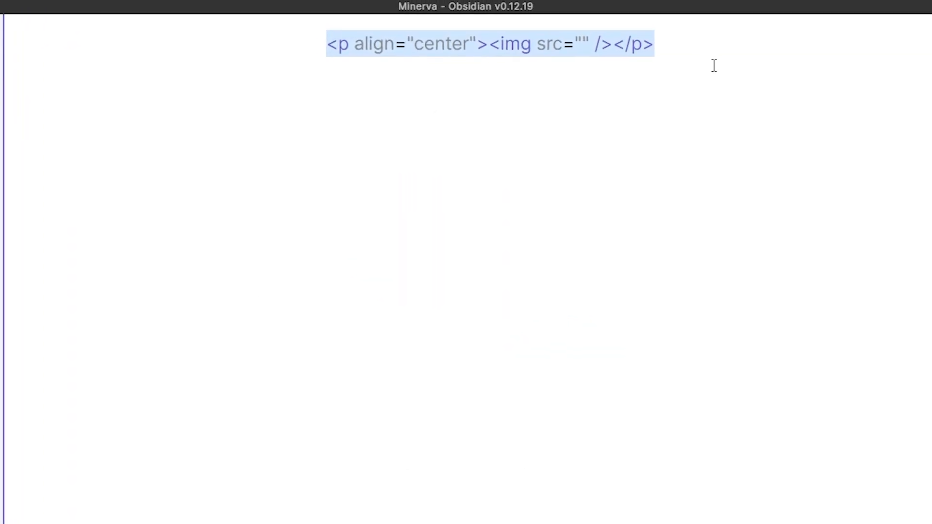
left_click(500, 50)
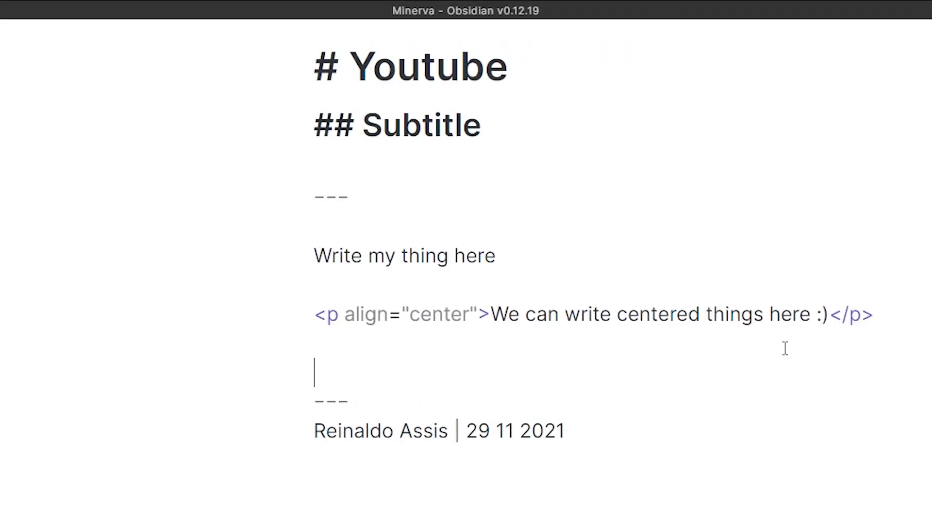
left_click(785, 348)
key("alt+t")
key("Return")
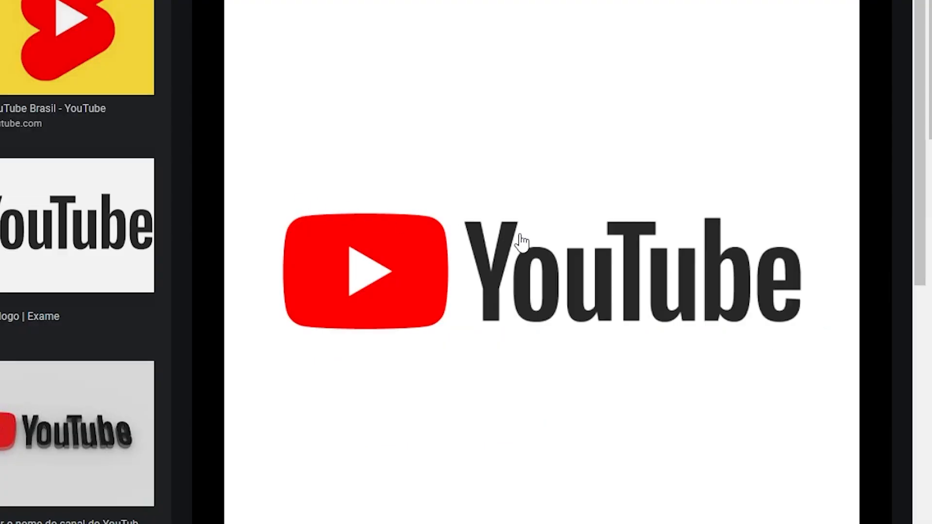
Copy the YouTube logo's image address from the browser, paste it into the centered image's src, and preview the note
right_click(520, 235)
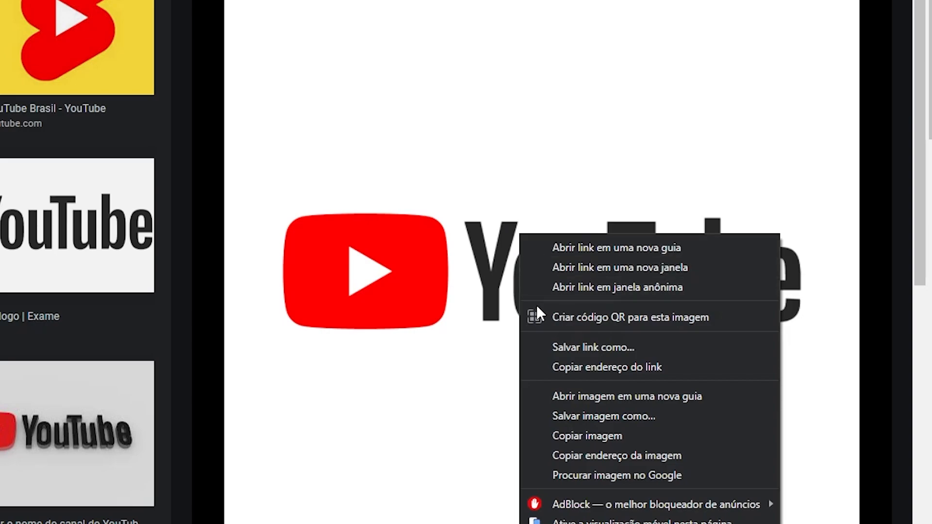
left_click(619, 456)
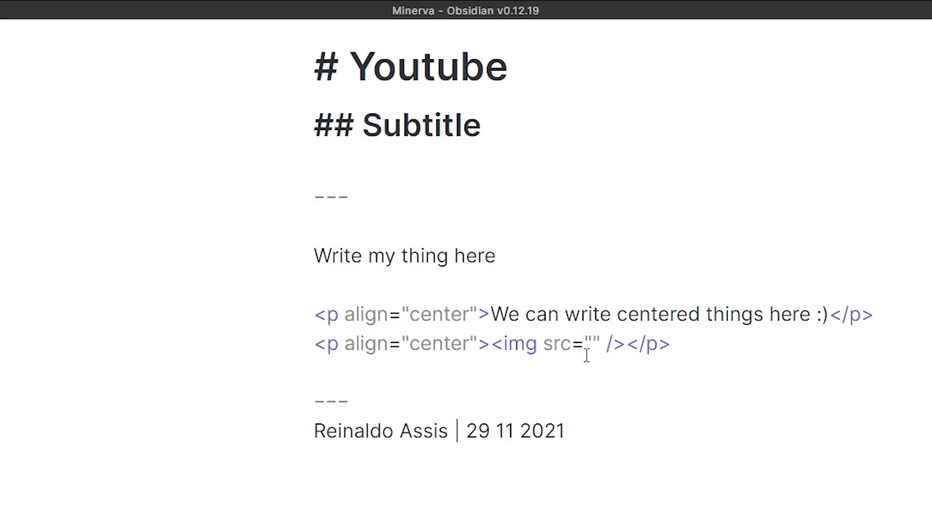
left_click(592, 347)
type("https://www.youtube.com/img/desktop/yt_1200.png")
key("ctrl+e")
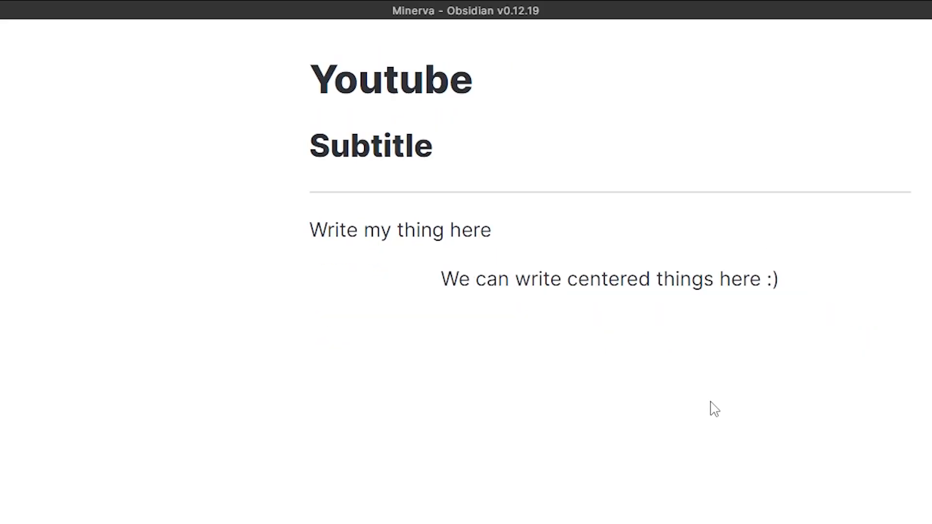
scroll(719, 409, "down", 3)
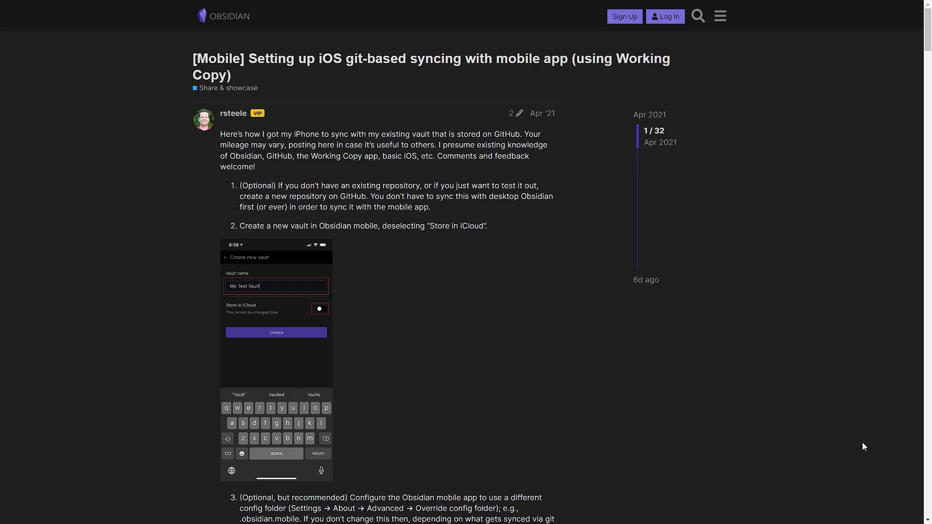
Examine the Obsidian forum guide in the browser on iOS git-based syncing with Working Copy
scroll(862, 443, "down", 3)
scroll(862, 442, "down", 2)
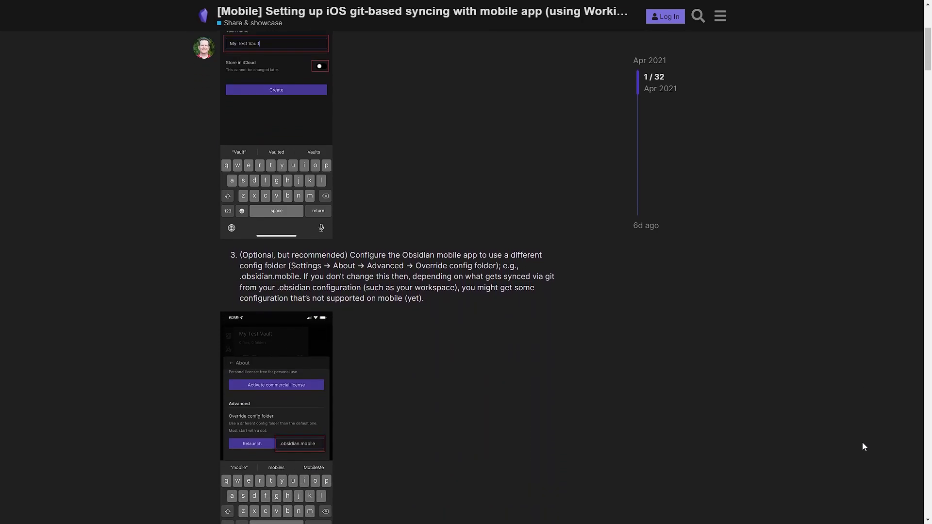
scroll(862, 441, "down", 2)
scroll(862, 441, "down", 4)
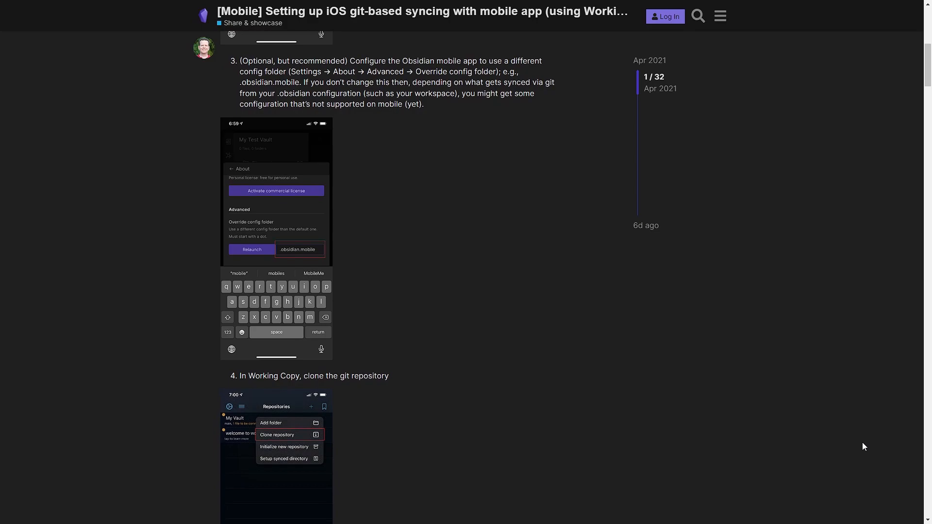
scroll(862, 442, "down", 6)
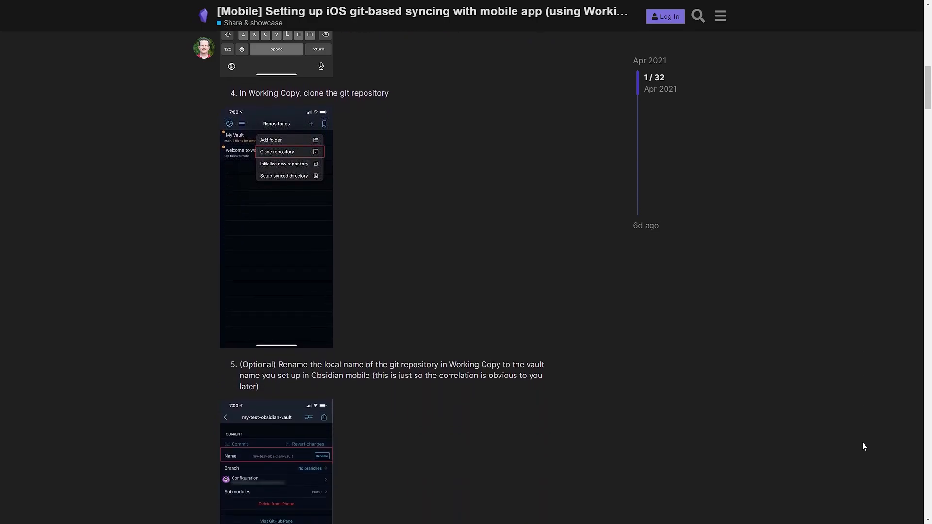
scroll(863, 443, "down", 3)
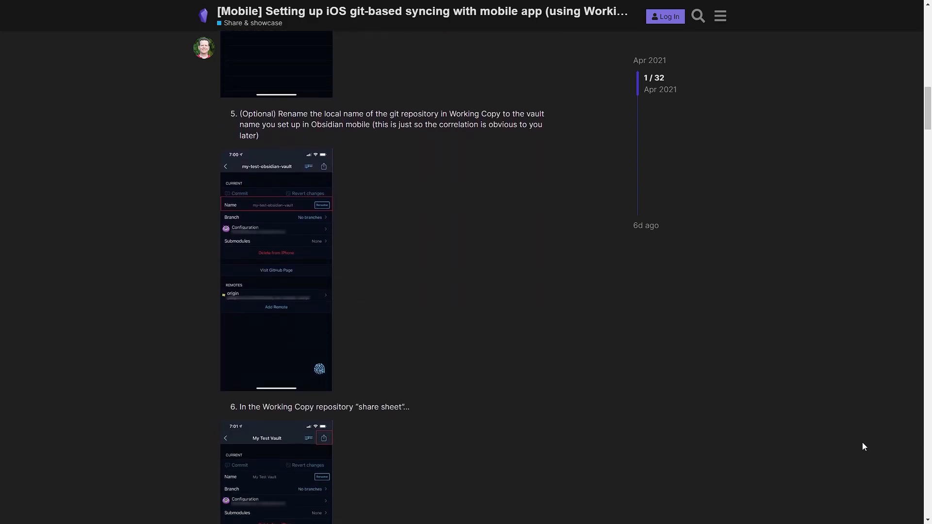
scroll(862, 443, "down", 4)
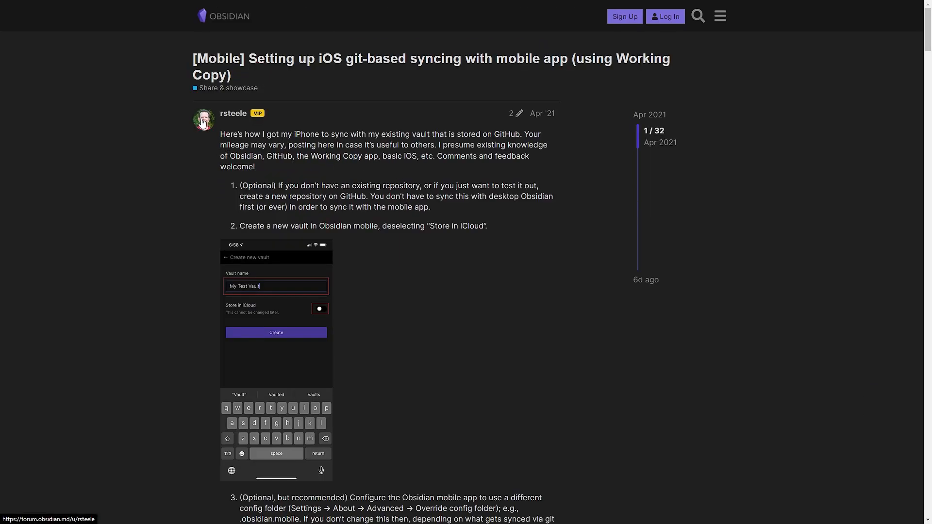
Open the profile card of the iOS syncing guide's author and highlight the author's full name
left_click(203, 123)
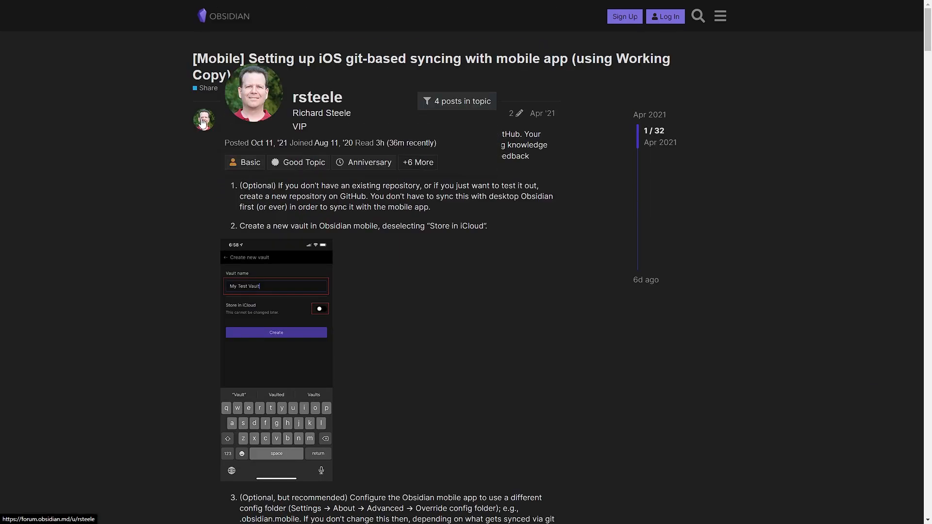
left_click_drag(365, 115, 293, 114)
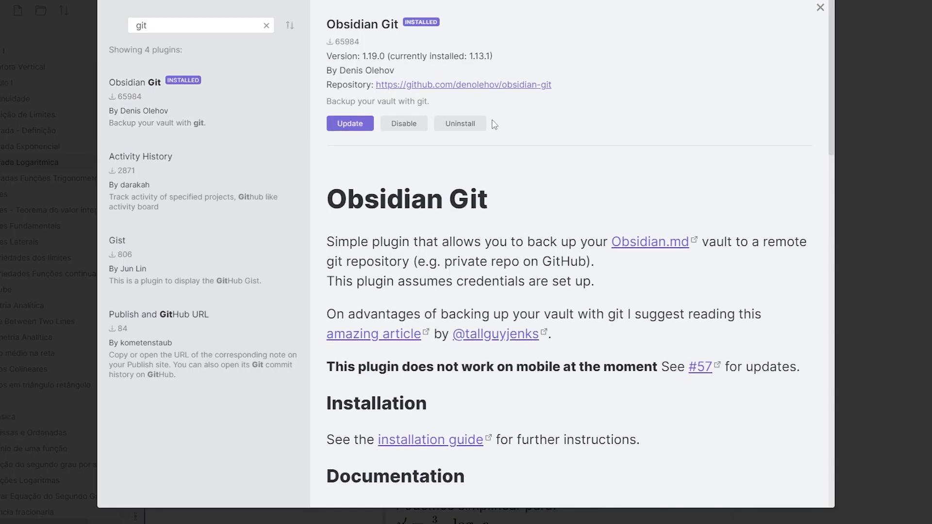
In Obsidian, read through the Obsidian Git plugin's description, including its features, available commands and contact sections
scroll(490, 125, "down", 2)
scroll(487, 126, "down", 9)
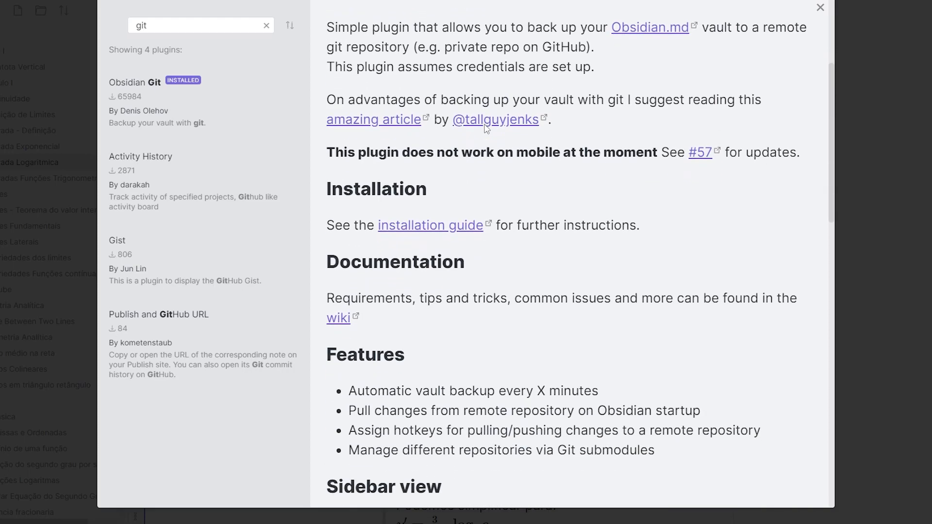
scroll(485, 127, "down", 2)
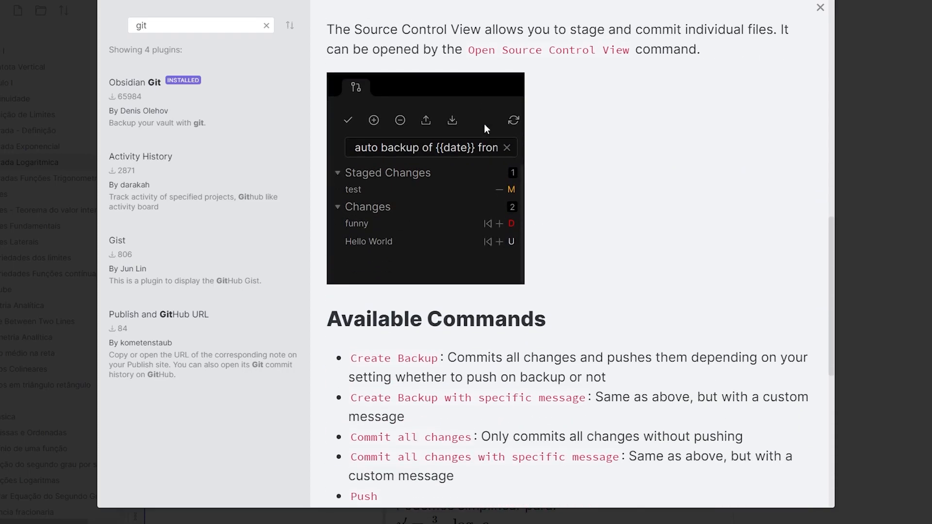
scroll(485, 127, "down", 6)
scroll(484, 125, "down", 2)
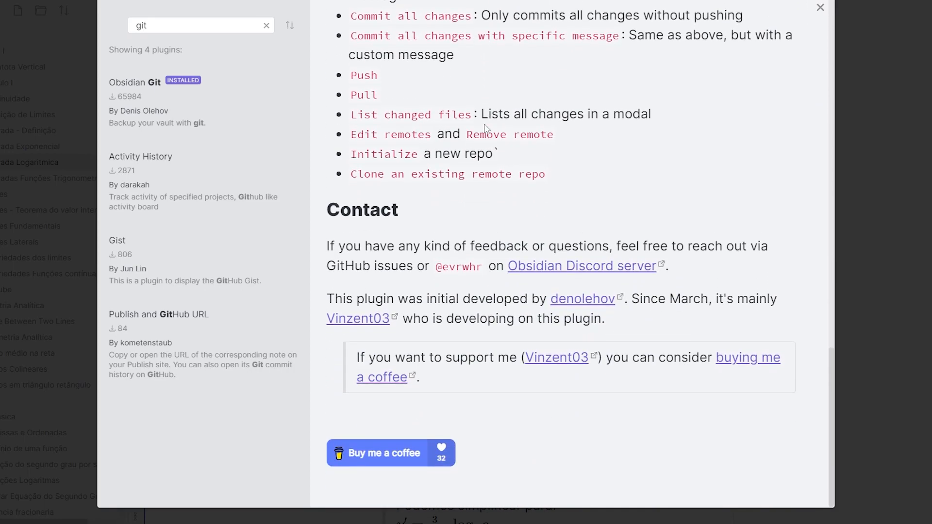
scroll(484, 127, "up", 19)
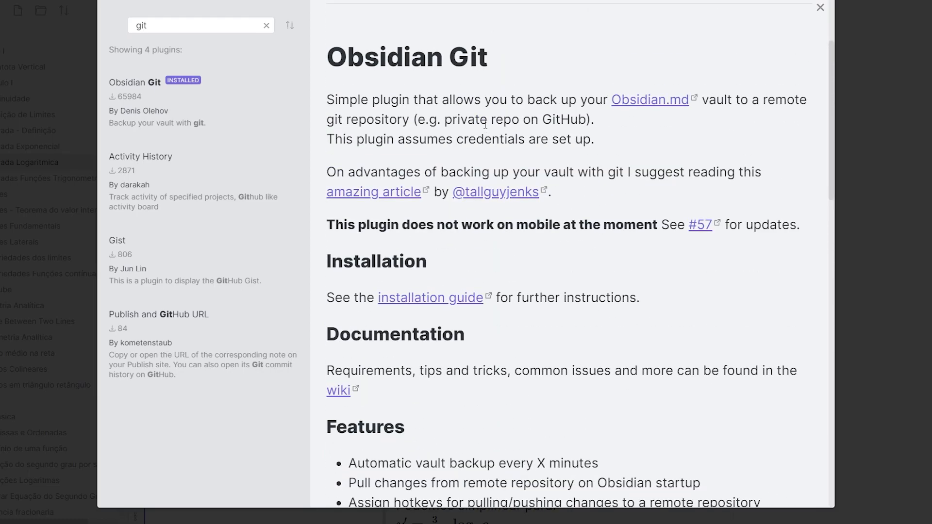
scroll(485, 126, "up", 2)
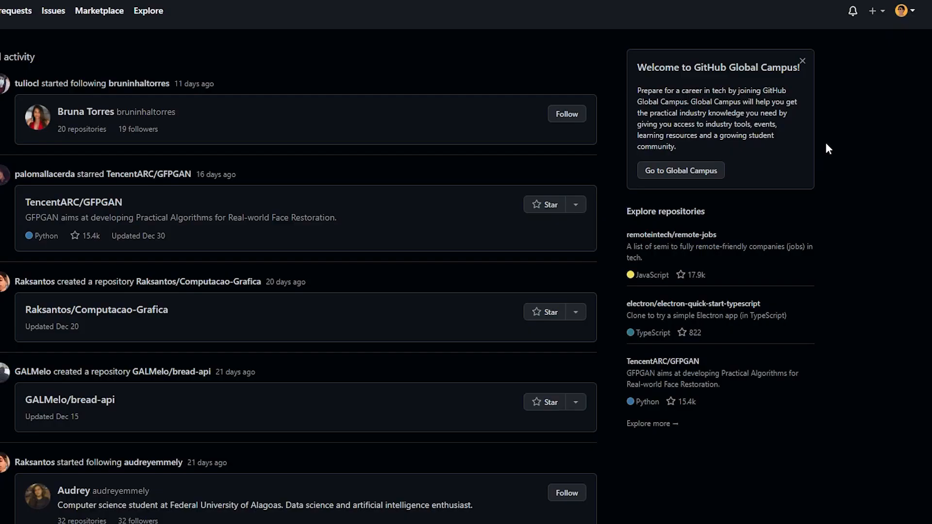
On GitHub, start a new repository named Youtube with the description "Subscribe :D"
left_click(875, 14)
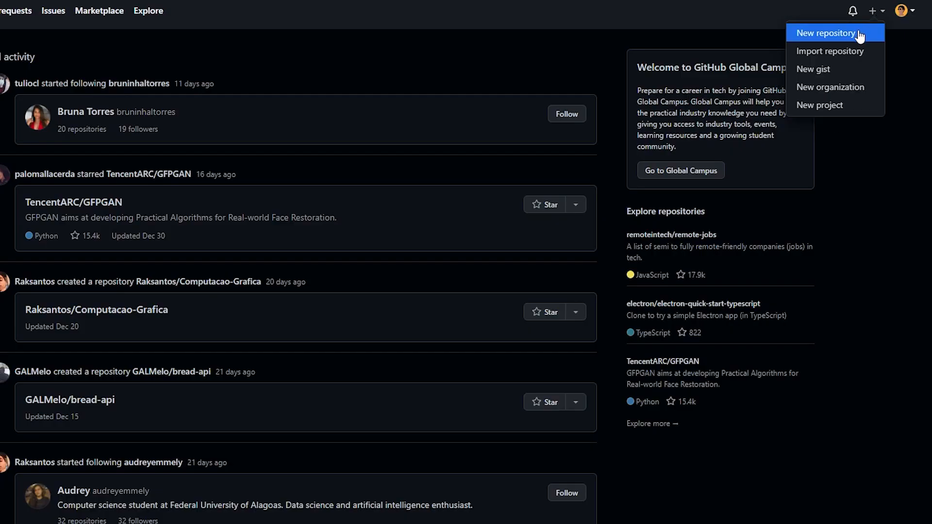
left_click(858, 31)
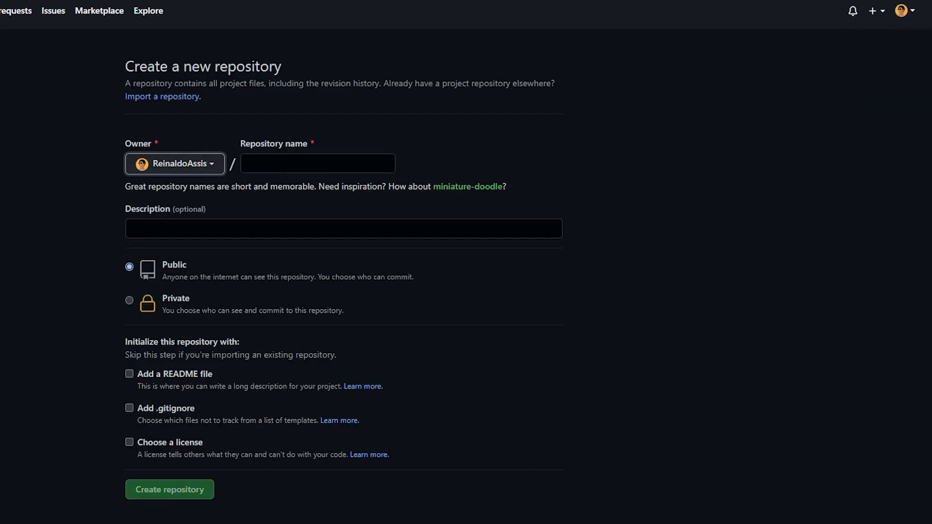
left_click(285, 167)
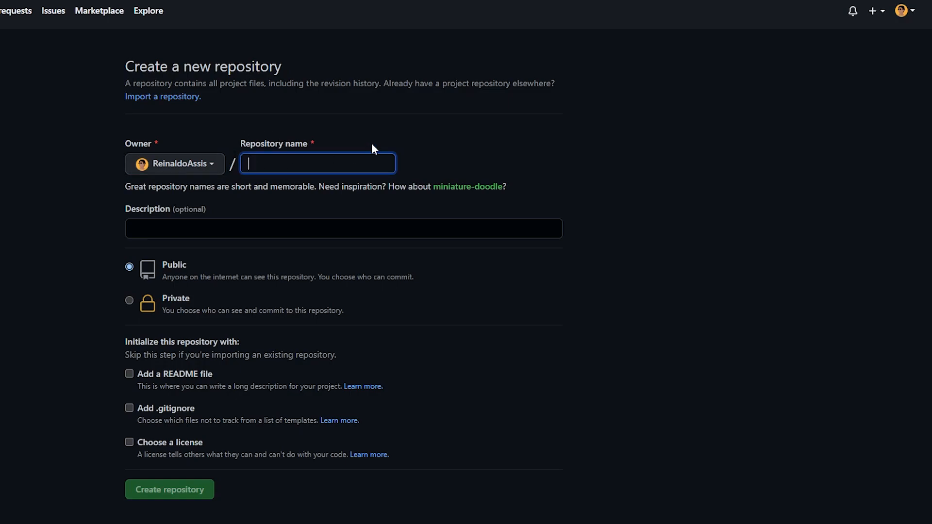
type("Youtube")
left_click(278, 225)
type("Subscribe :D")
Set the new repository's visibility to Private, highlighting the description of that option
left_click(146, 271)
left_click_drag(166, 263, 188, 263)
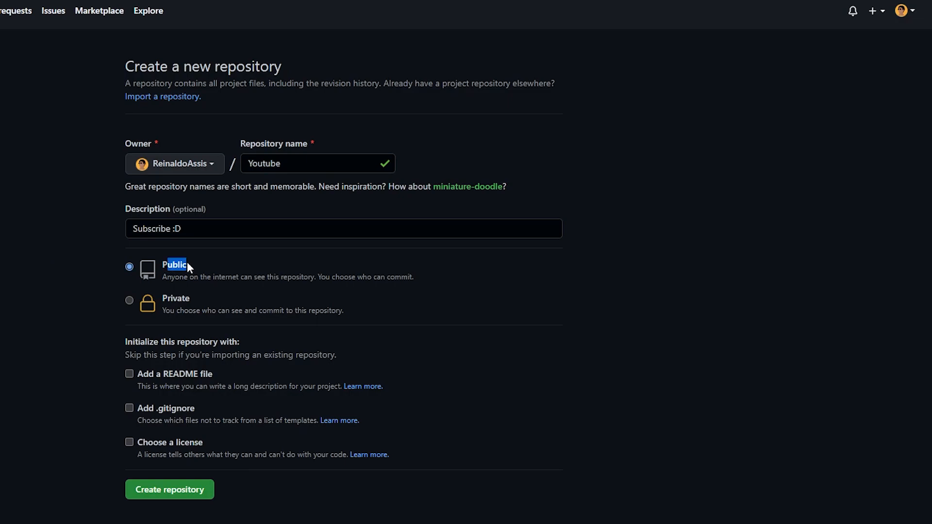
left_click(128, 300)
left_click_drag(352, 311, 102, 307)
left_click(74, 310)
scroll(76, 312, "down", 1)
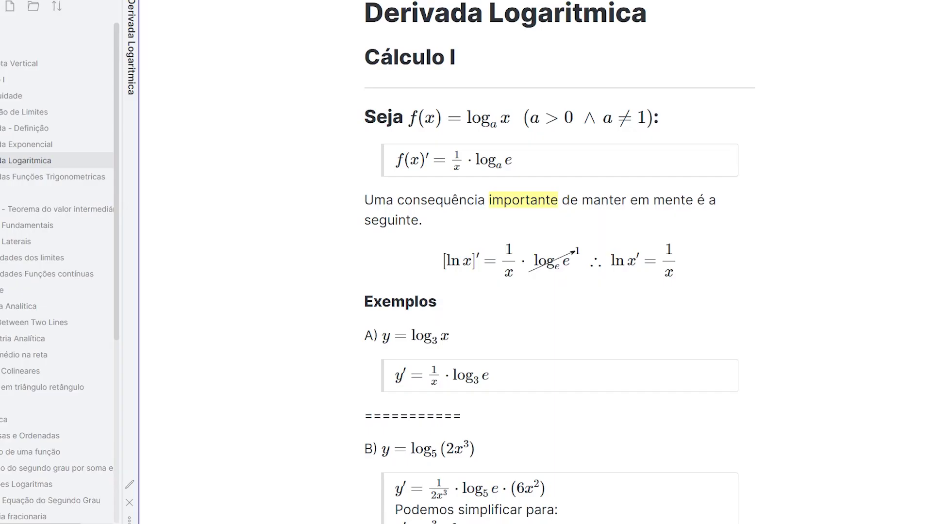
In Obsidian, search the community plugins for "git", view Obsidian Git, and review the plugin's settings
key("ctrl+comma")
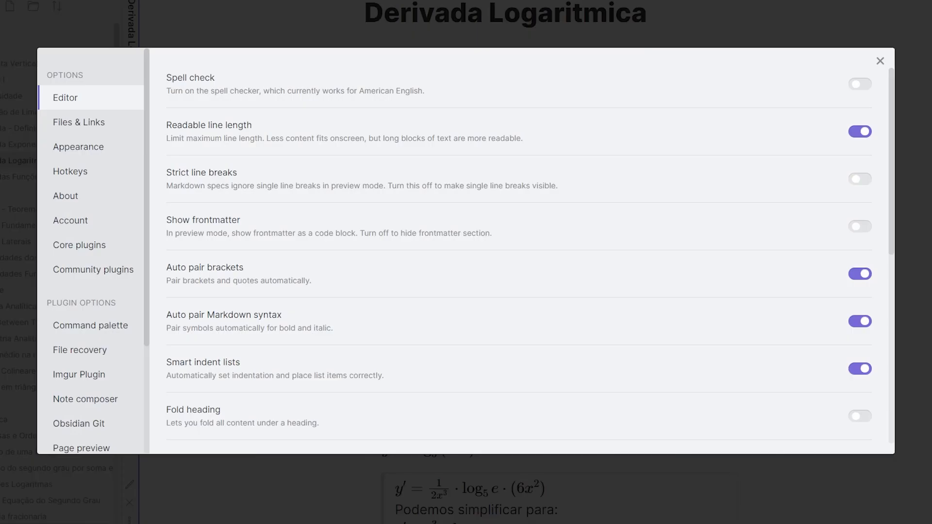
left_click(106, 277)
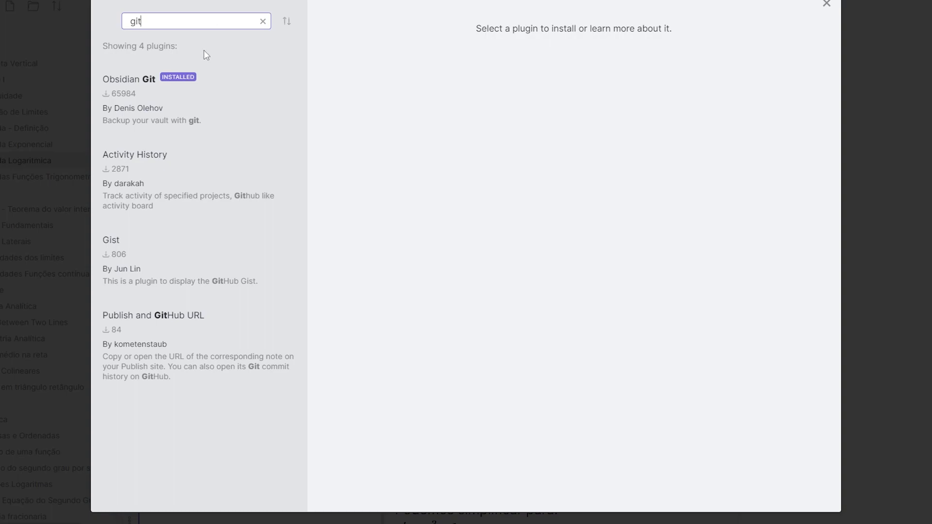
left_click(223, 88)
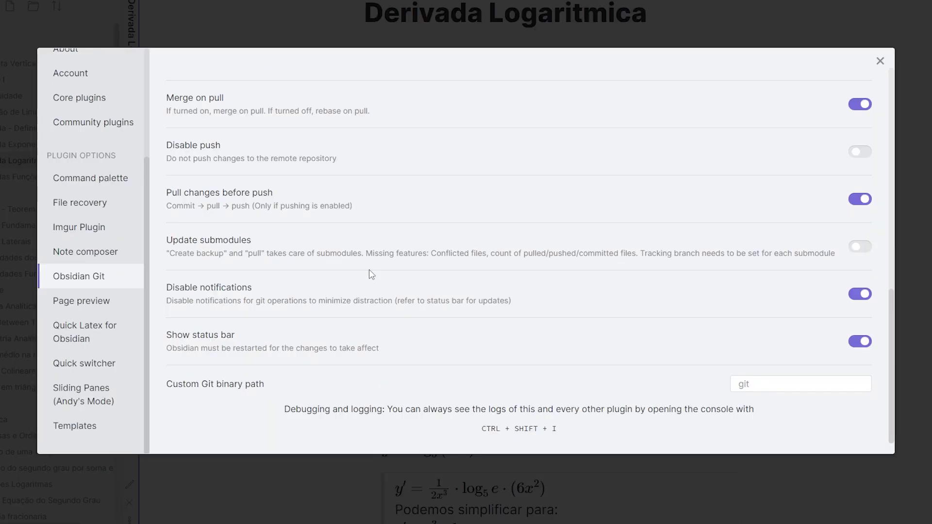
scroll(369, 270, "up", 8)
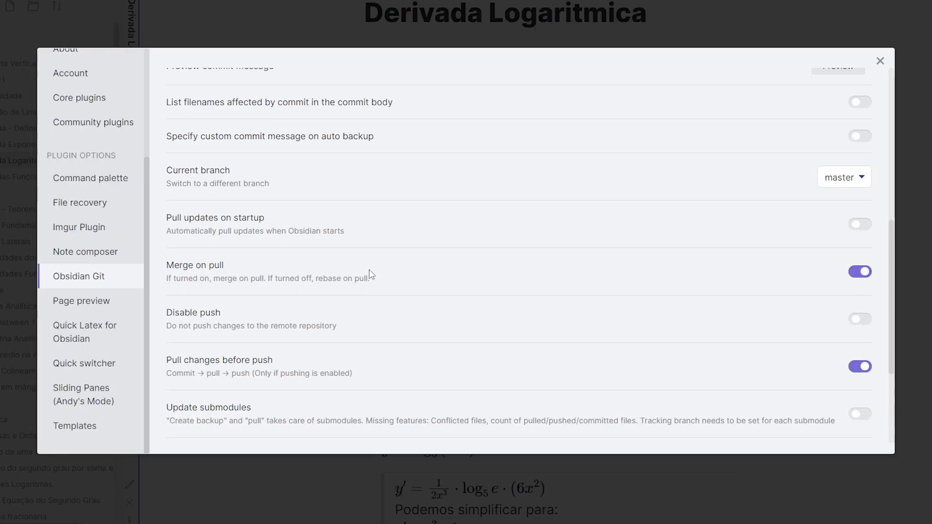
scroll(369, 270, "up", 3)
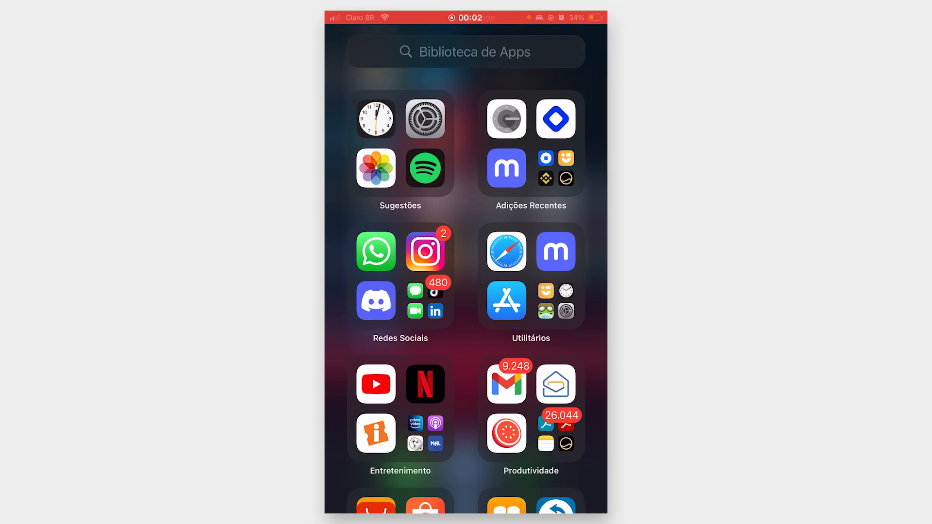
On the iPhone, find and launch Obsidian, and create a vault named Minerva without storing it in iCloud
left_click(465, 51)
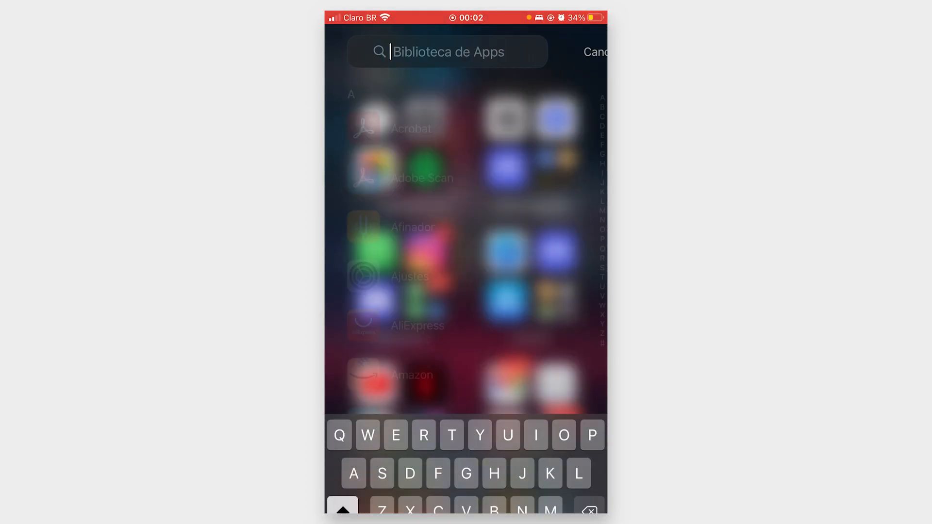
type("Ob")
left_click(363, 109)
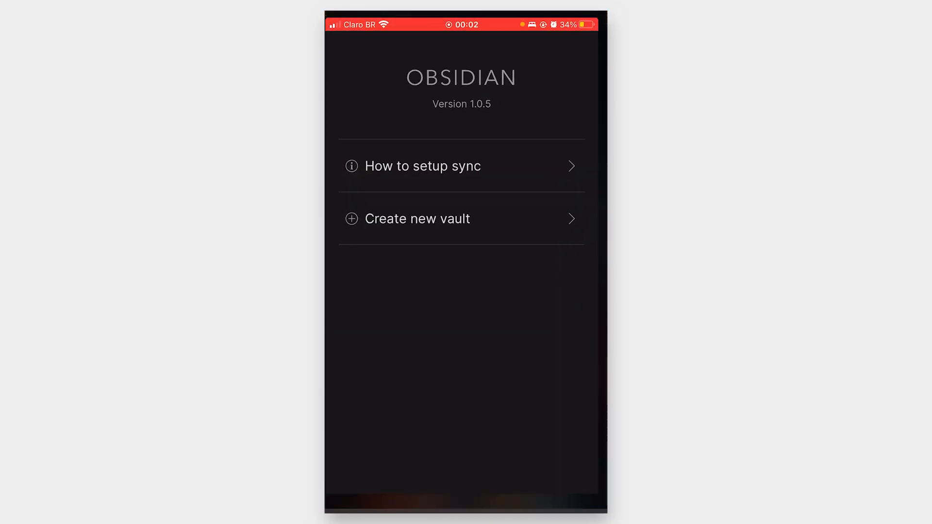
left_click(466, 219)
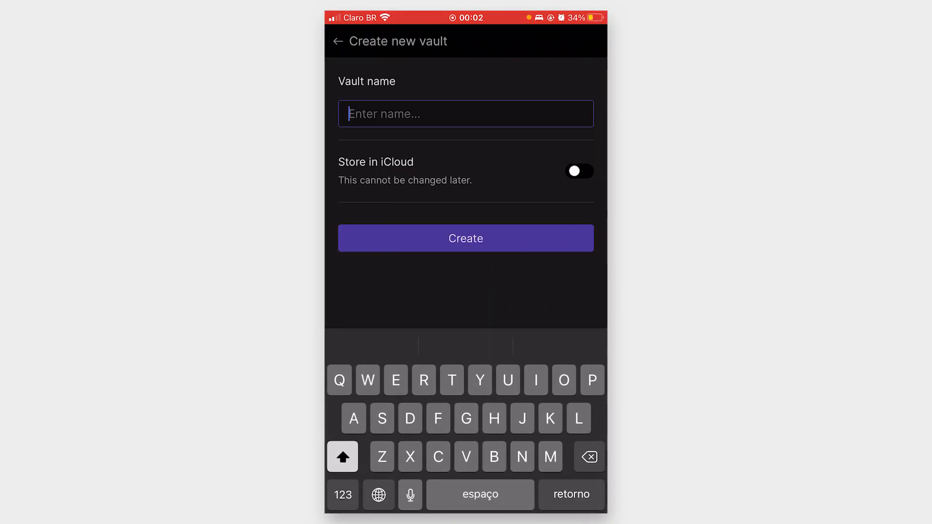
type("Minerva")
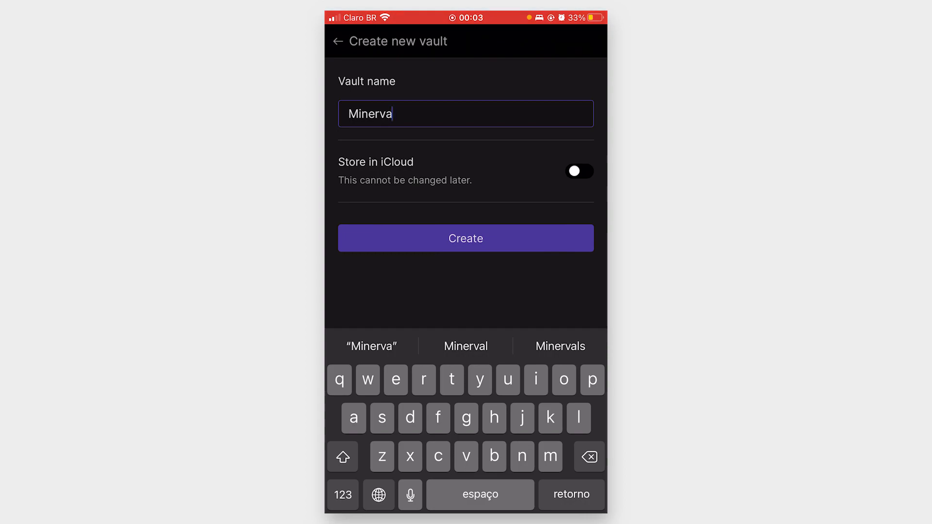
key("Return")
left_click(465, 239)
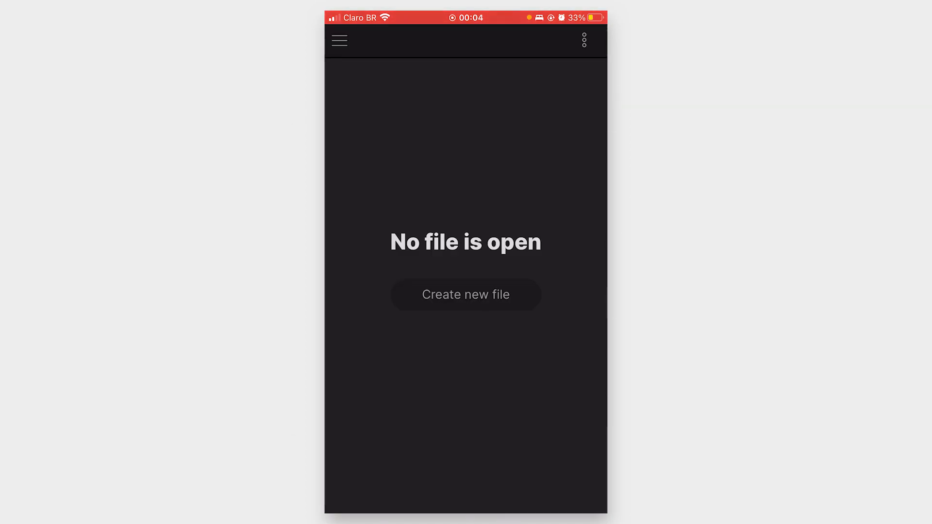
Override the Minerva vault's config folder with .obsidian.mobile and relaunch Obsidian
left_click(339, 41)
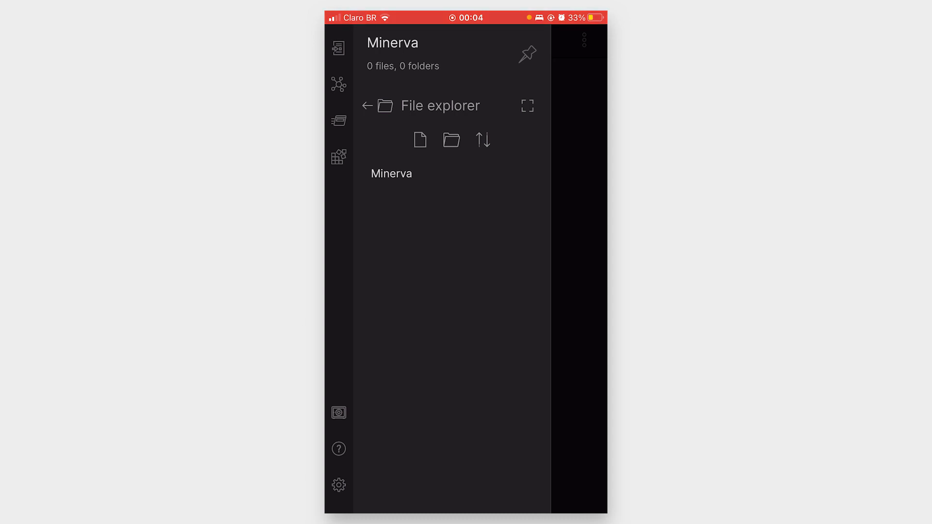
left_click(339, 485)
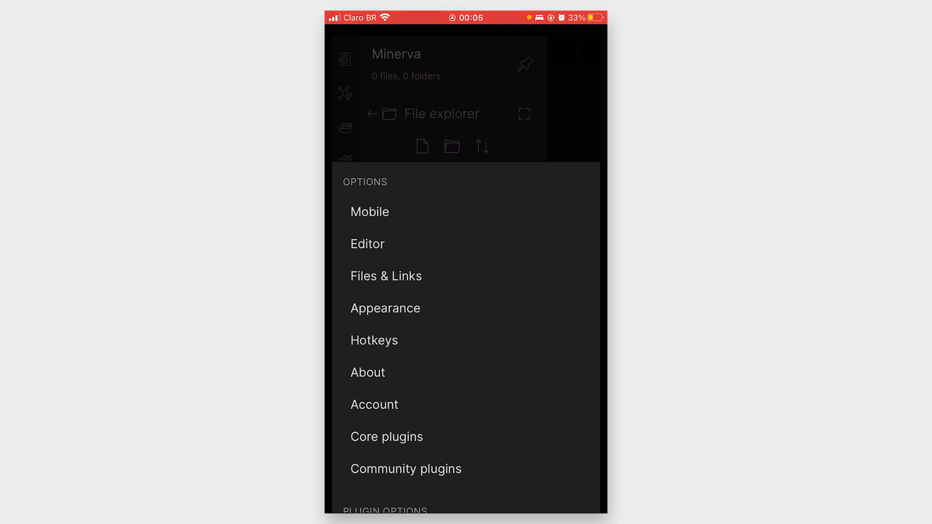
left_click(367, 372)
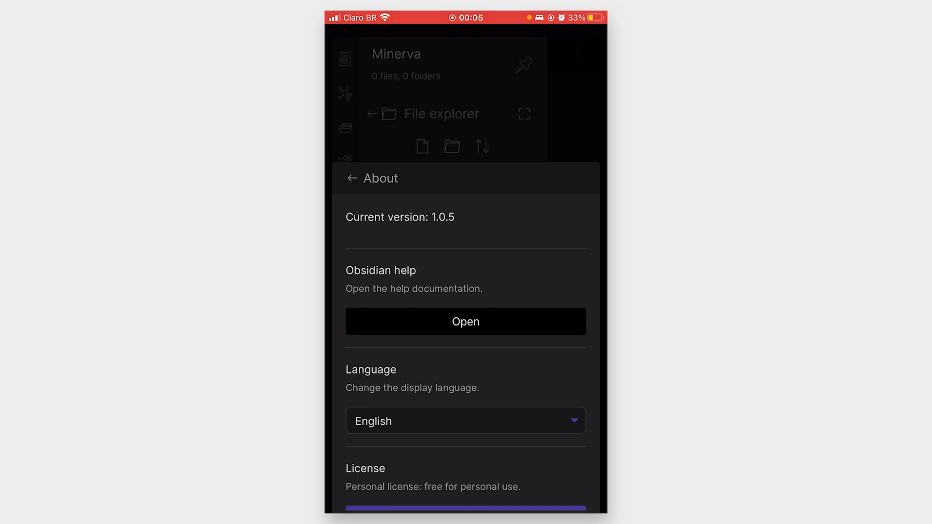
scroll(465, 339, "down", 5)
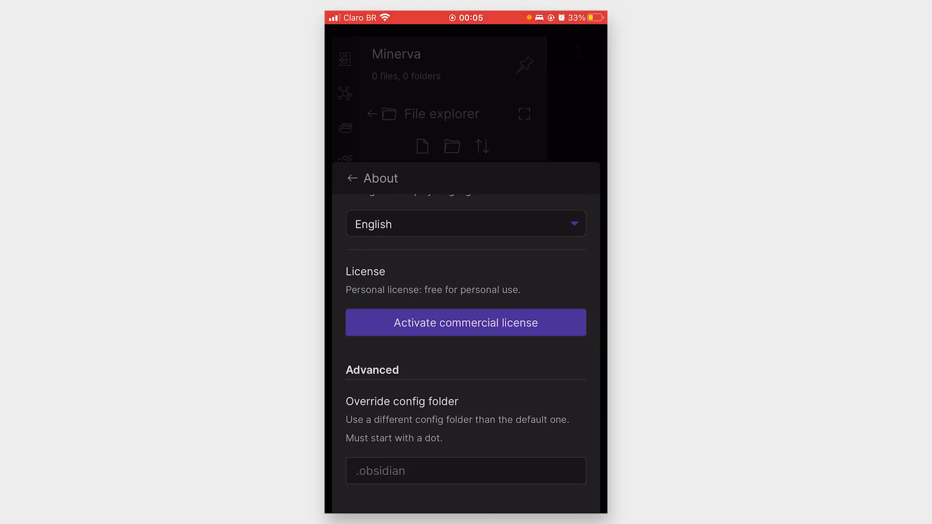
left_click(466, 471)
scroll(465, 233, "down", 3)
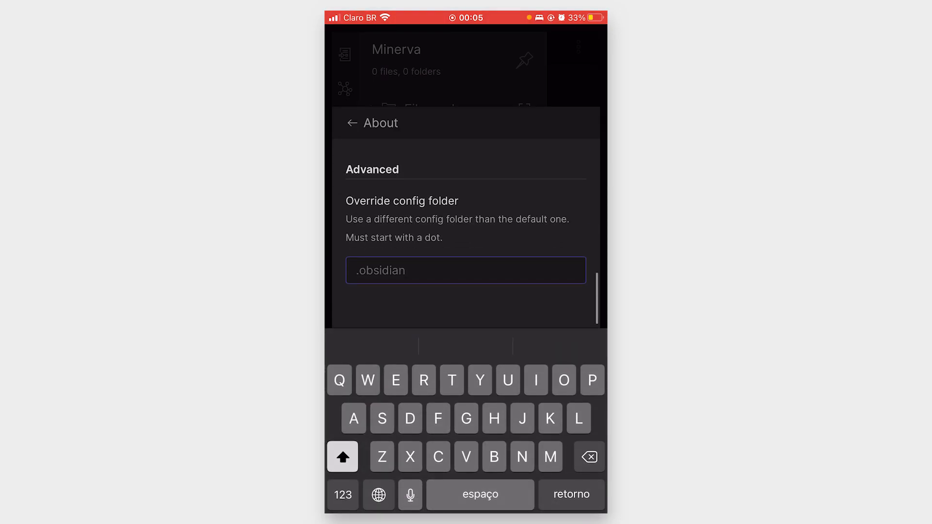
type(".")
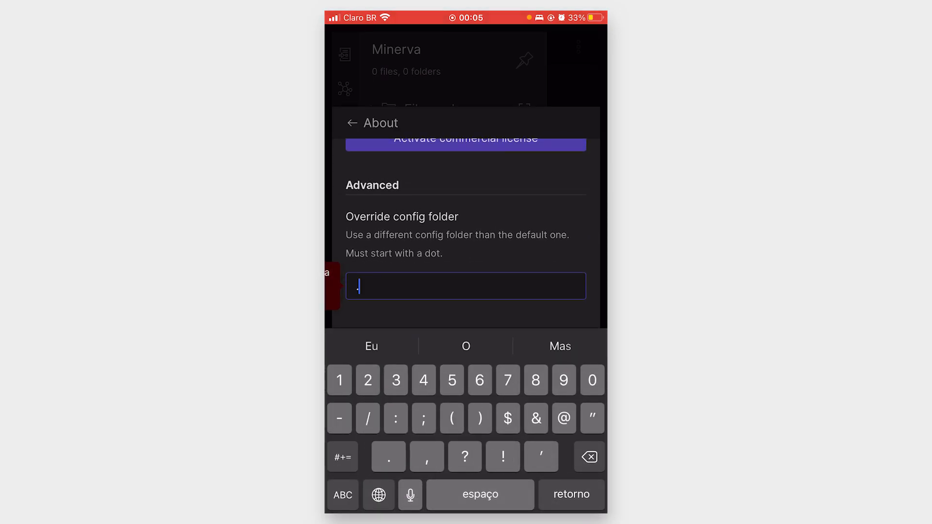
type("obsidi")
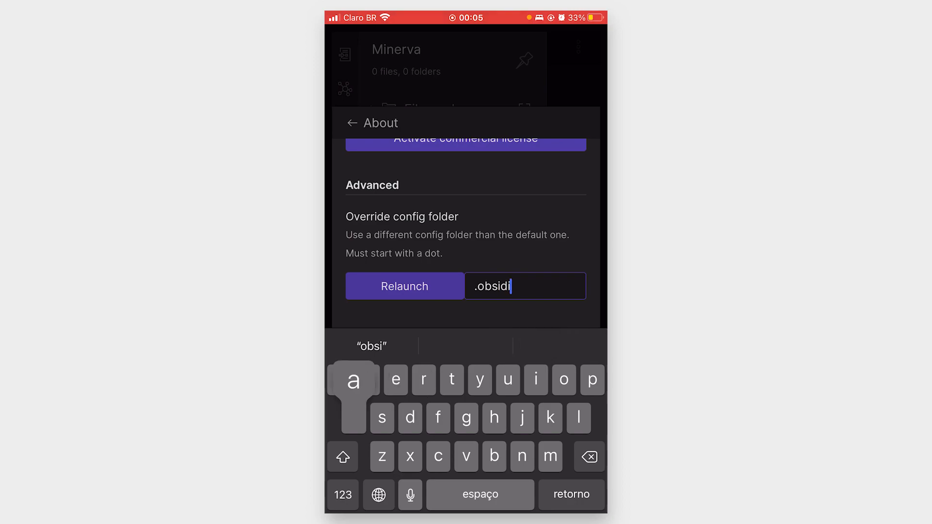
type("an.mobile")
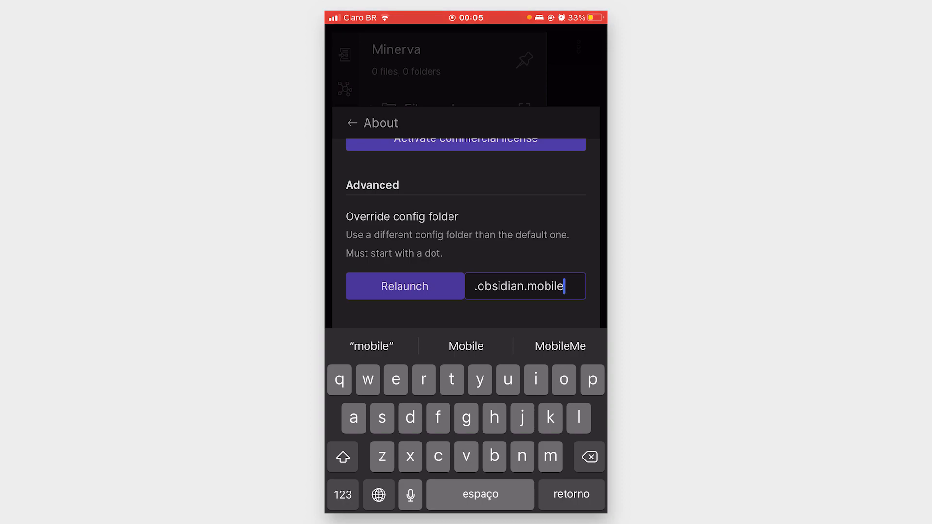
left_click(404, 287)
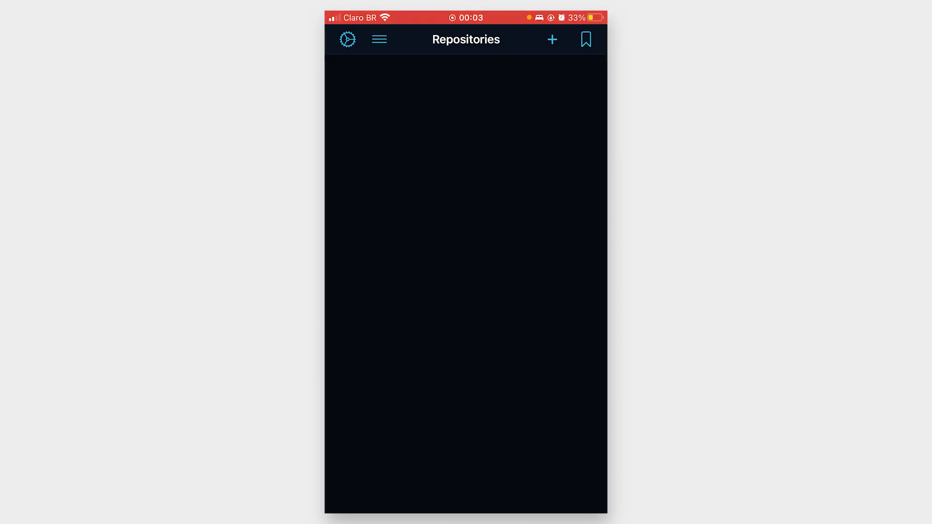
Clone the private obsidian repository from the connected GitHub account
left_click(552, 39)
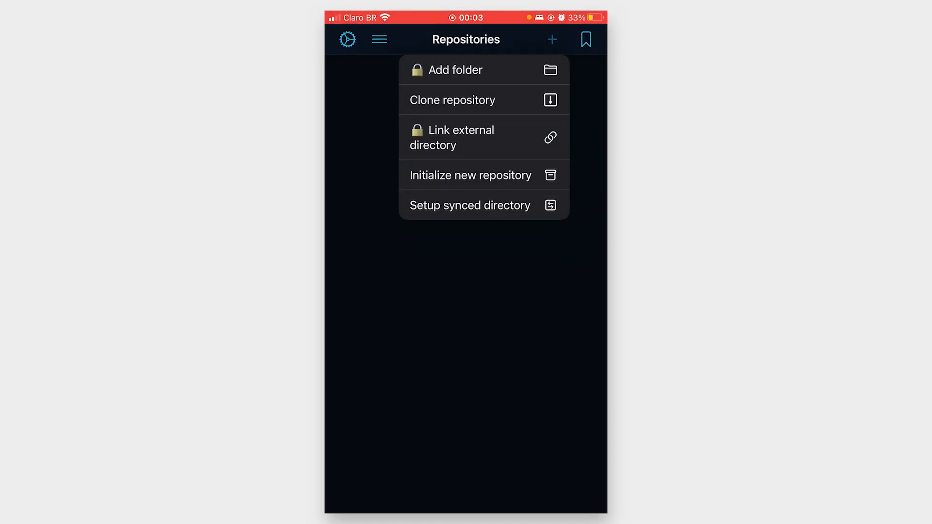
left_click(452, 100)
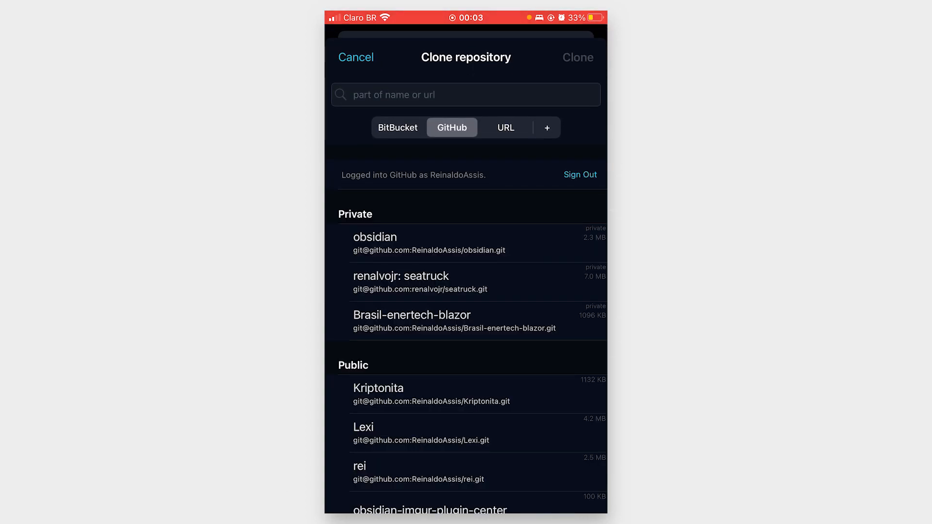
scroll(466, 330, "down", 2)
scroll(466, 330, "up", 1)
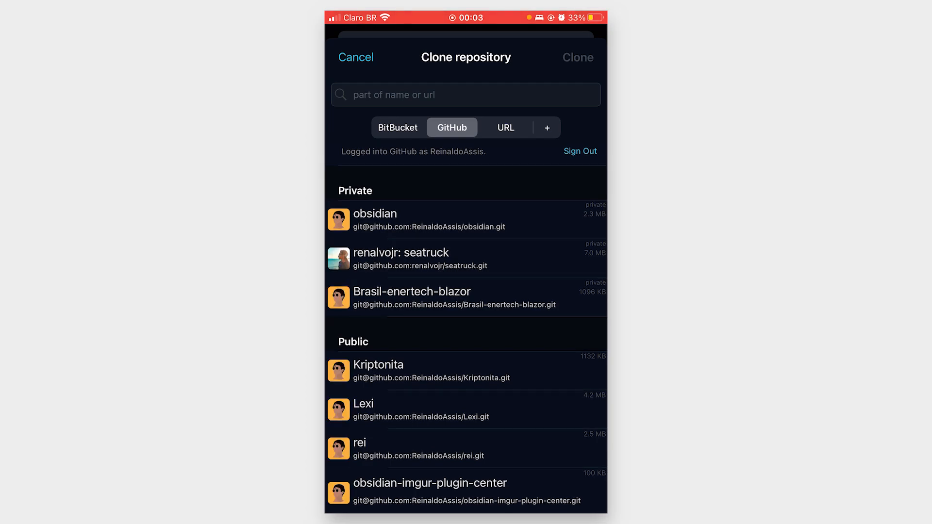
left_click(429, 220)
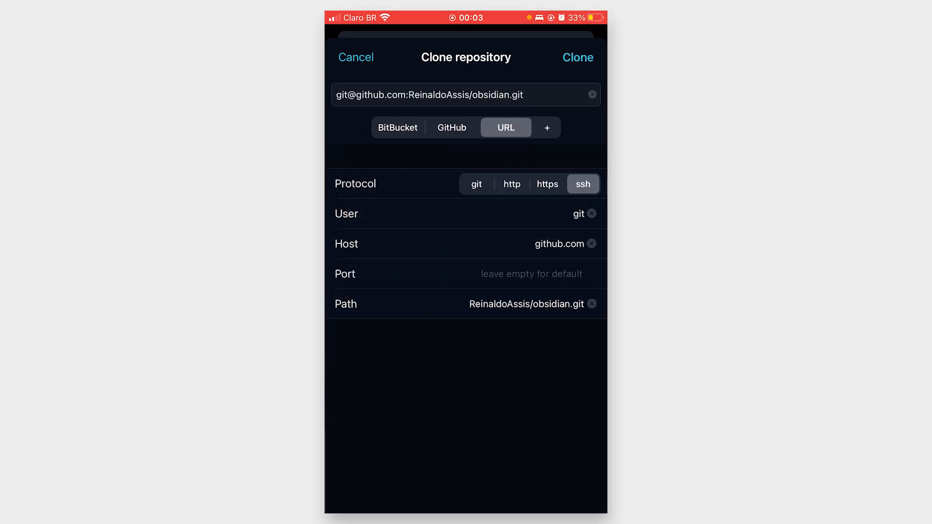
left_click(577, 57)
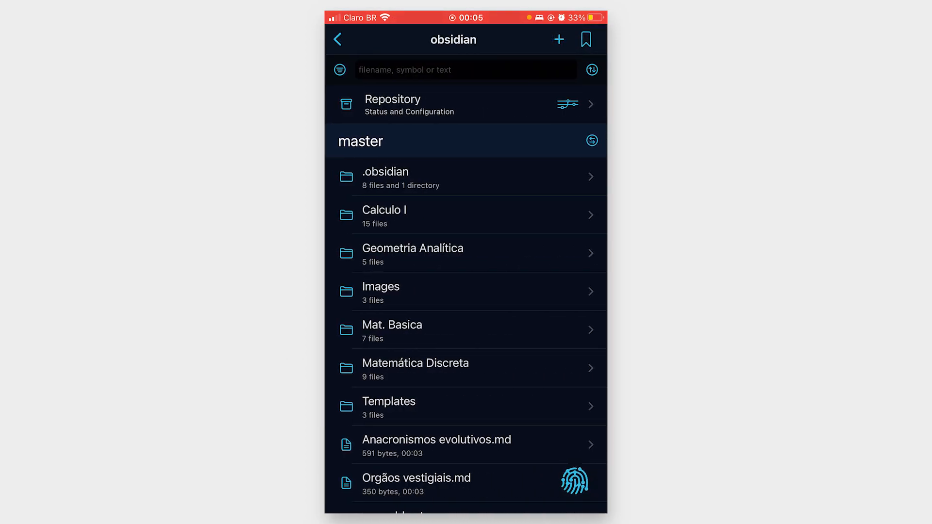
Set up folder sync between the cloned obsidian repository and the Minerva folder inside Obsidian under No Meu iPhone
left_click(451, 104)
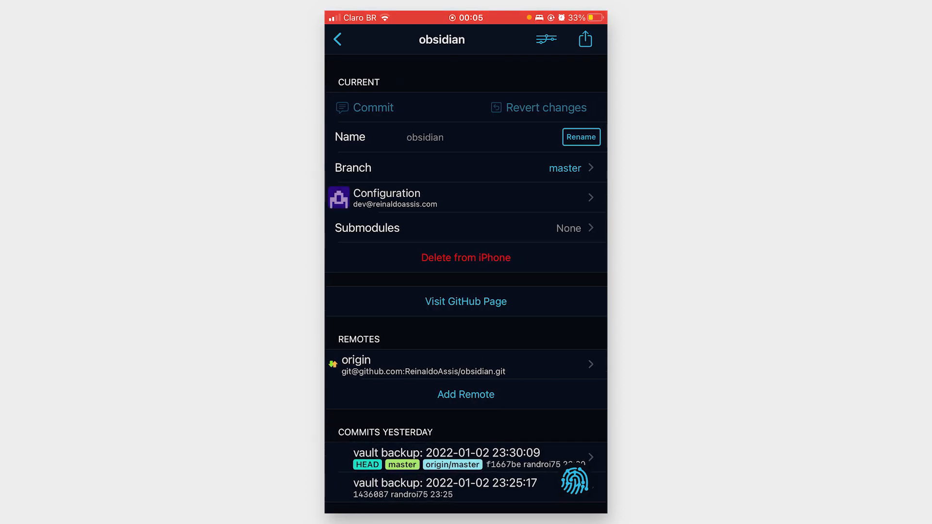
left_click(585, 38)
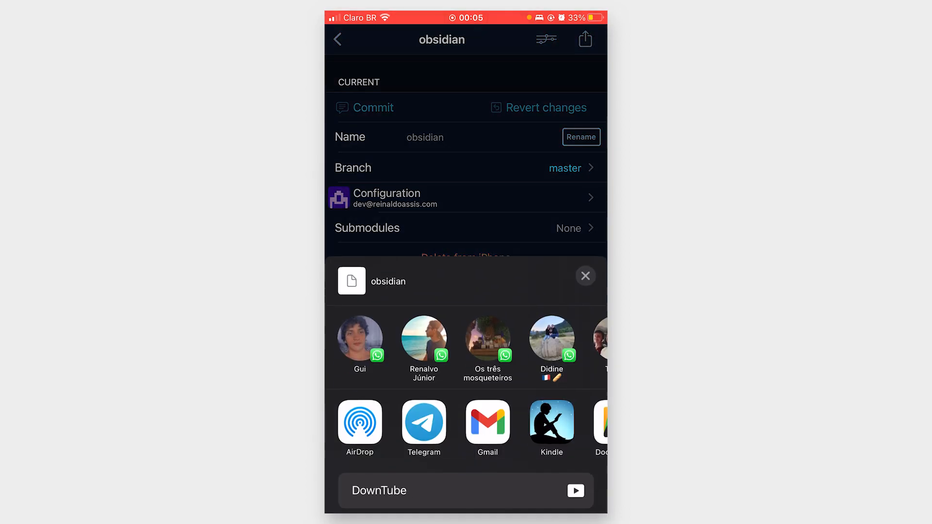
scroll(466, 301, "down", 5)
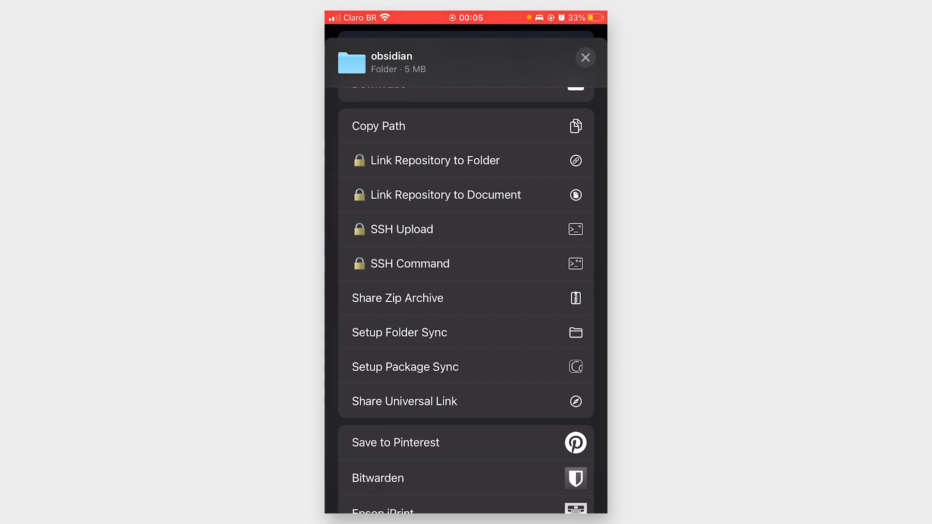
scroll(466, 301, "down", 2)
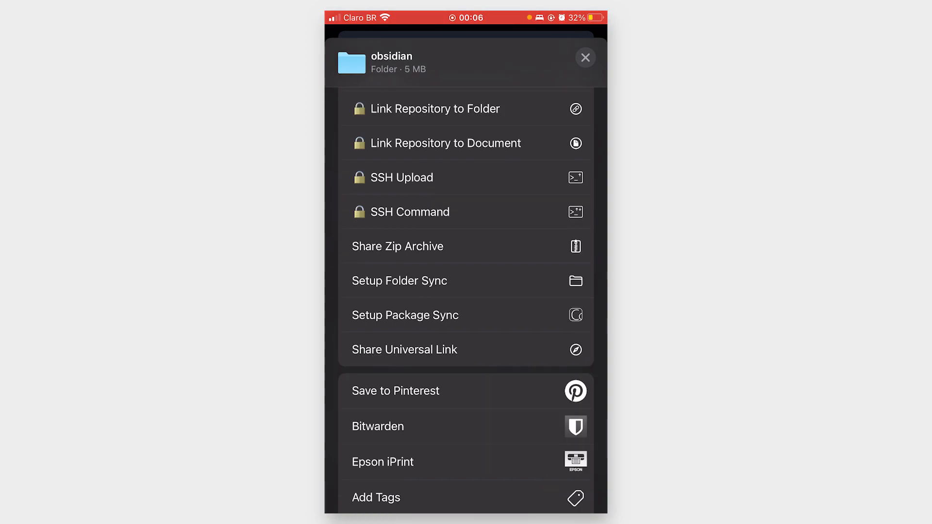
left_click(466, 280)
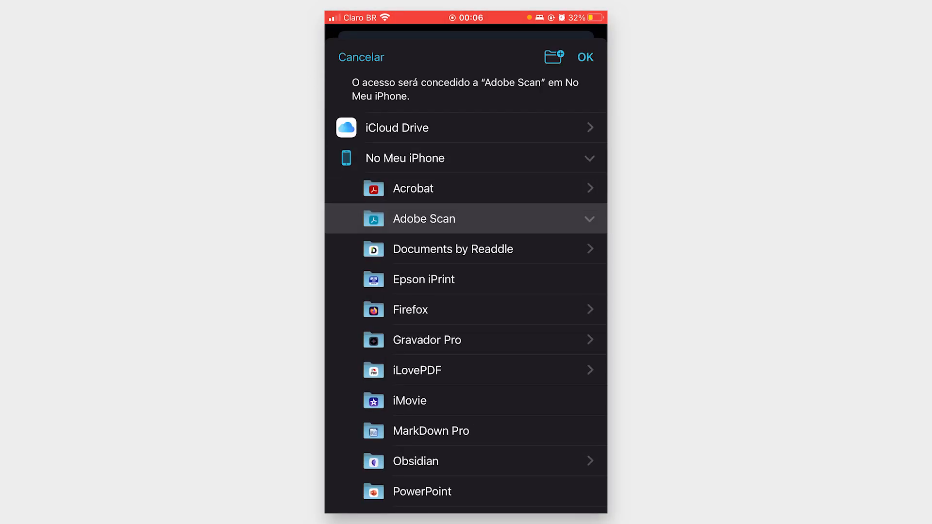
scroll(466, 311, "down", 3)
left_click(466, 377)
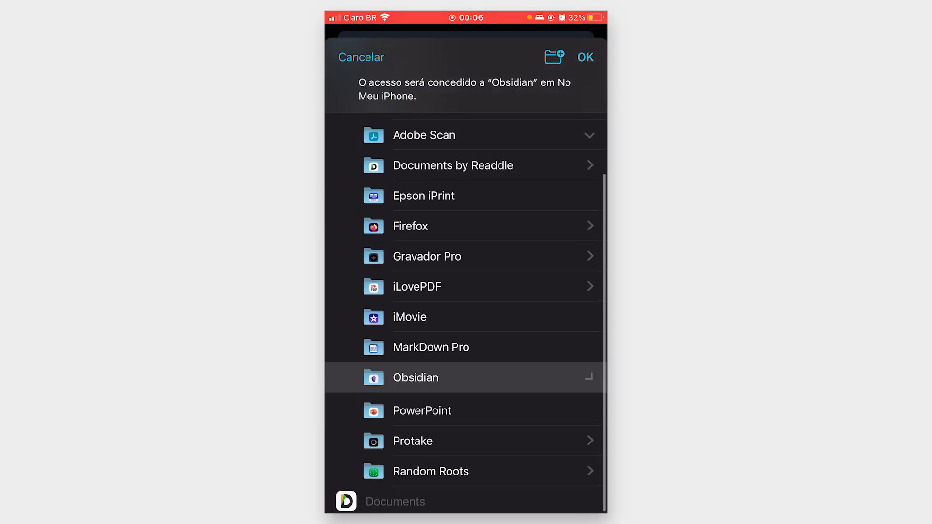
left_click(466, 408)
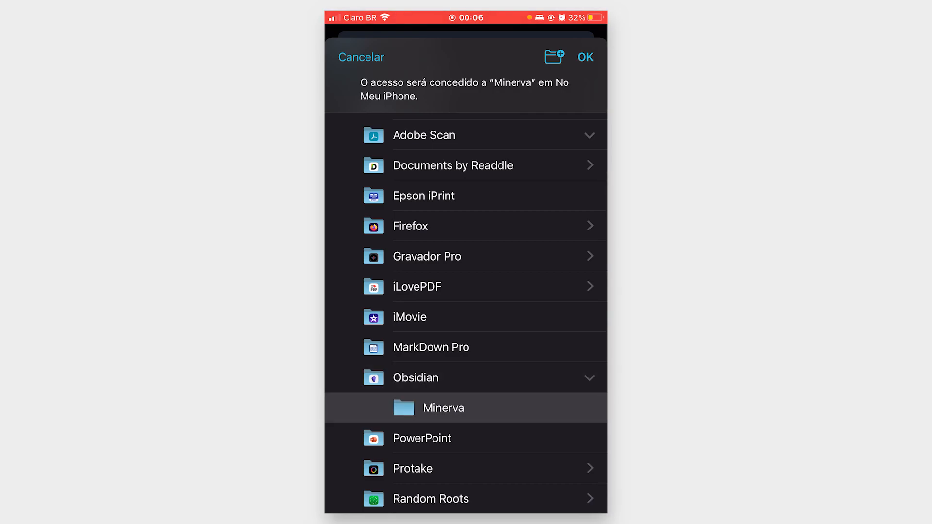
left_click(585, 56)
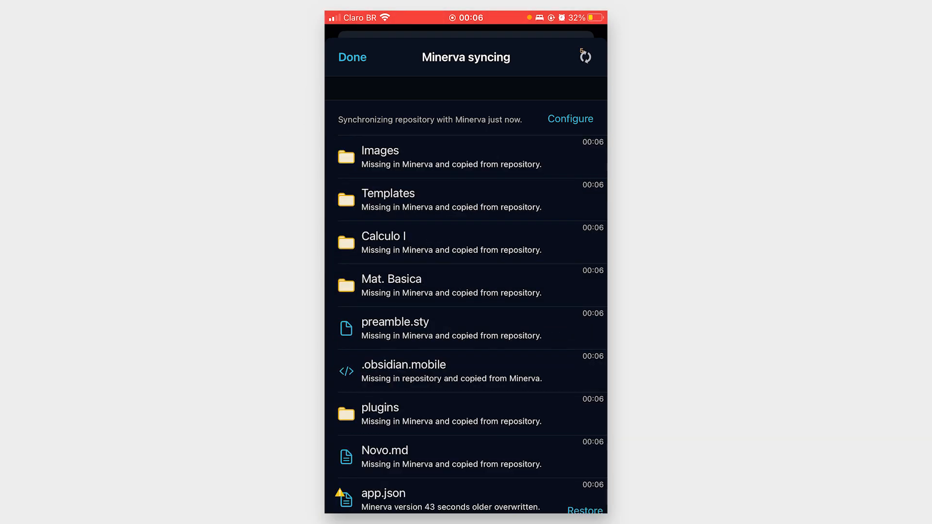
left_click(353, 57)
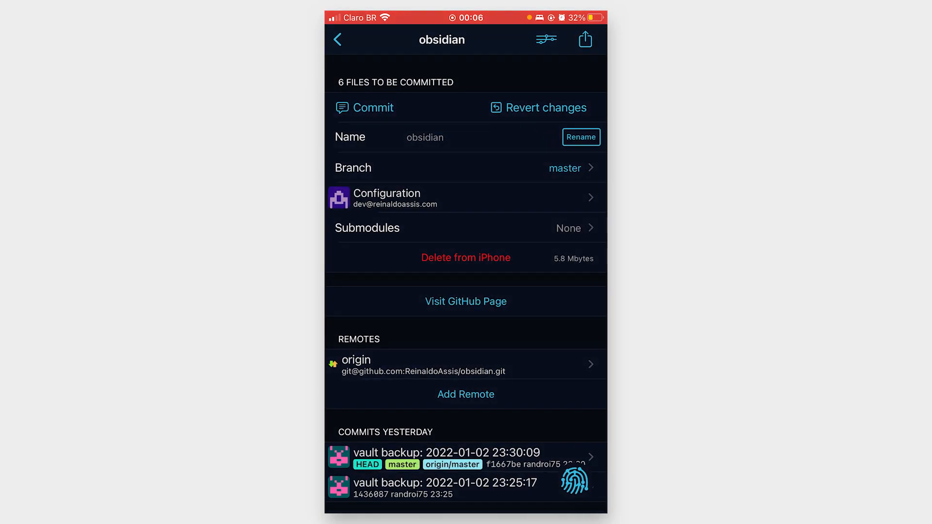
Switch to Obsidian and browse the Minerva vault's synced folders, examining the notes inside Calculo I
key("Home")
key("Home")
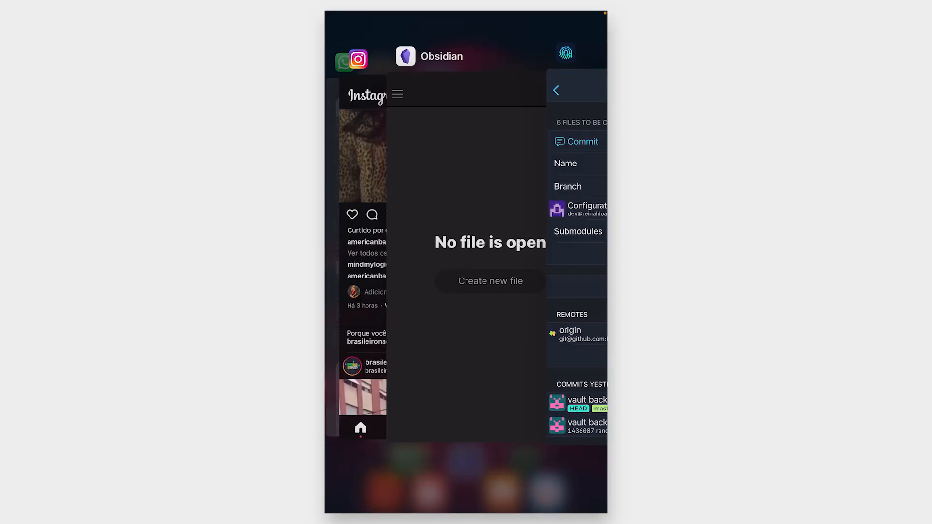
left_click(466, 262)
left_click(338, 41)
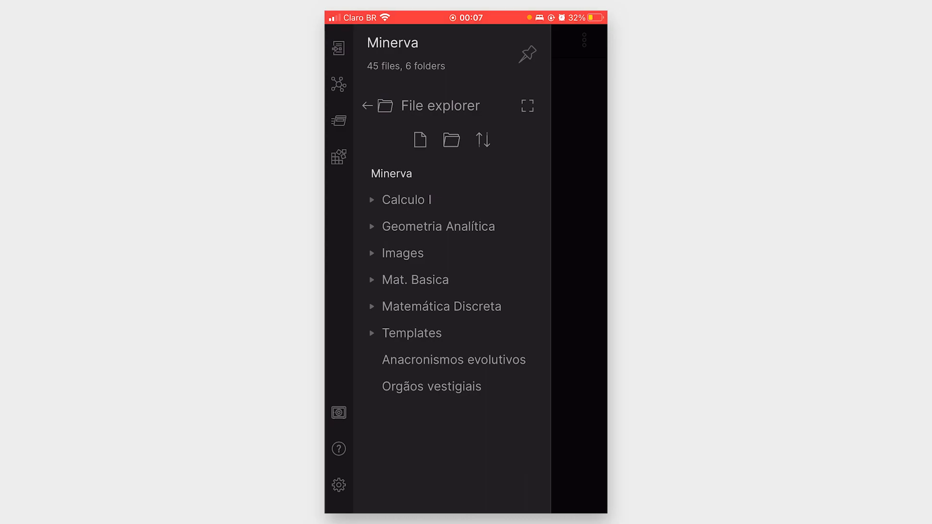
left_click(412, 332)
left_click(403, 253)
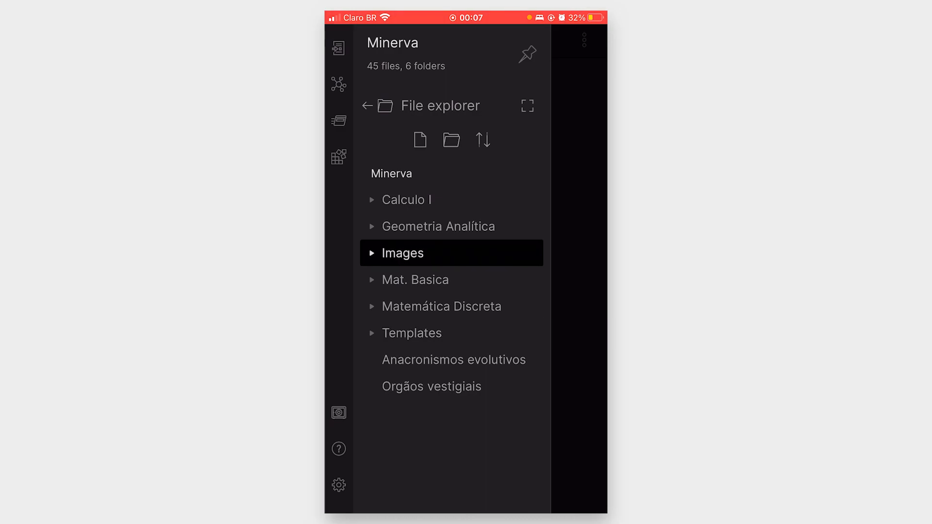
left_click(407, 200)
scroll(452, 330, "down", 2)
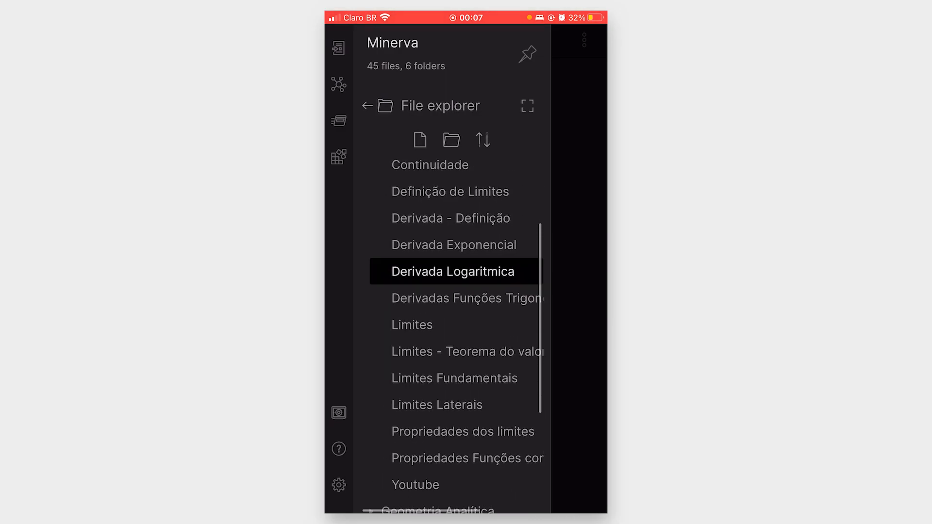
scroll(437, 305, "up", 1)
scroll(436, 339, "down", 2)
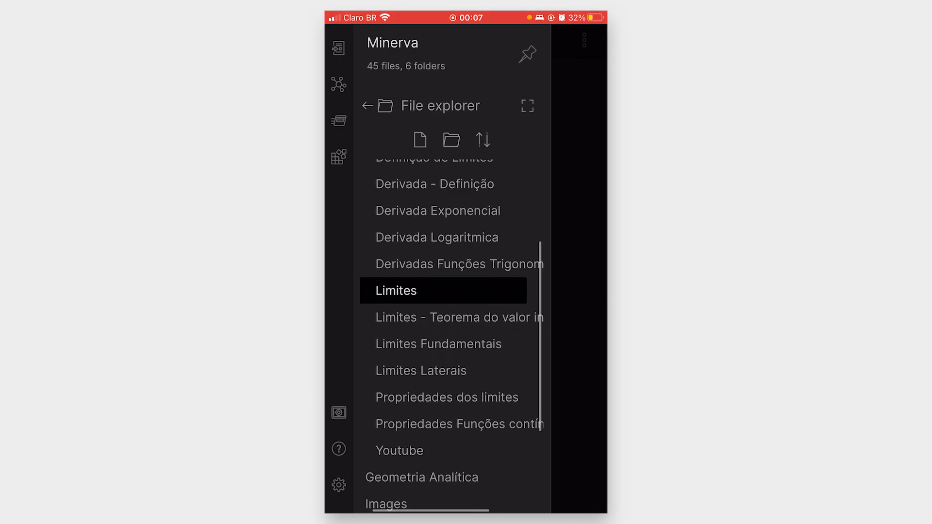
Read the note Limites - Teorema do valor intermediário in reading view and open the note Limites Laterais
left_click(437, 317)
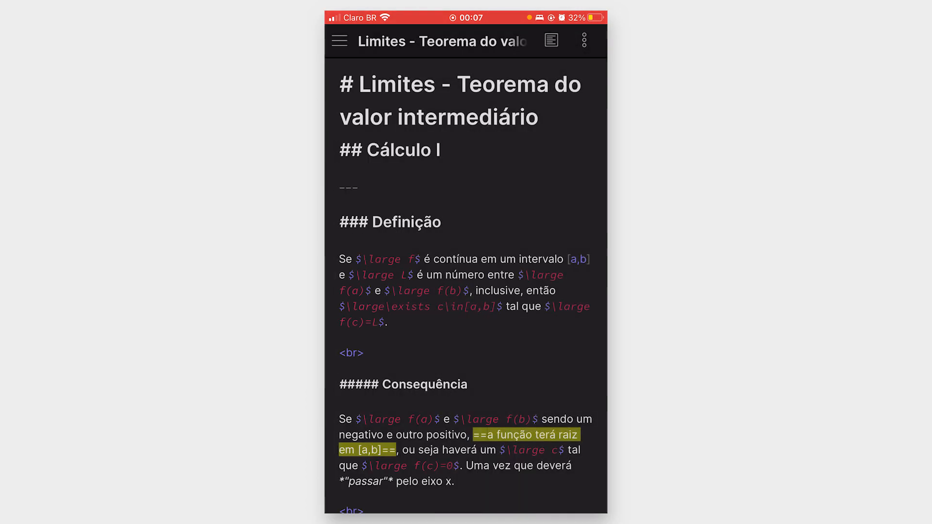
left_click(552, 40)
scroll(466, 291, "down", 5)
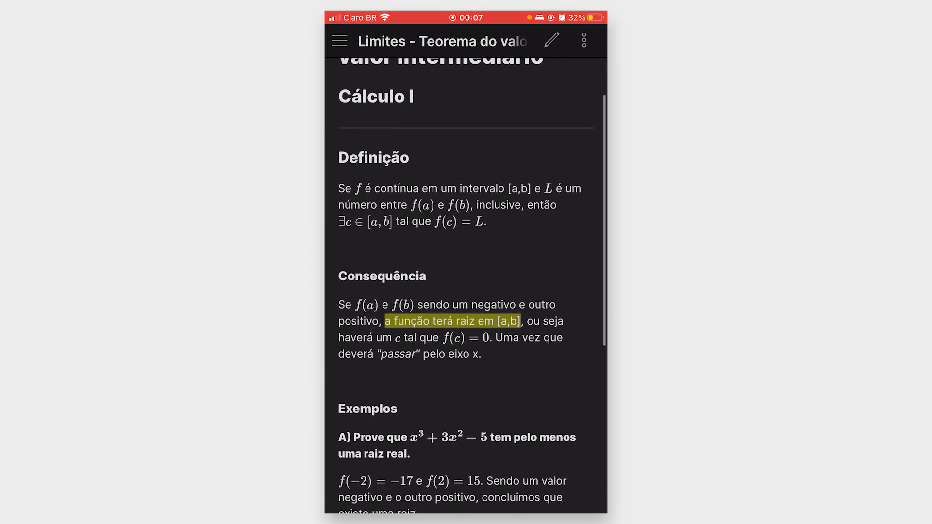
scroll(466, 291, "up", 6)
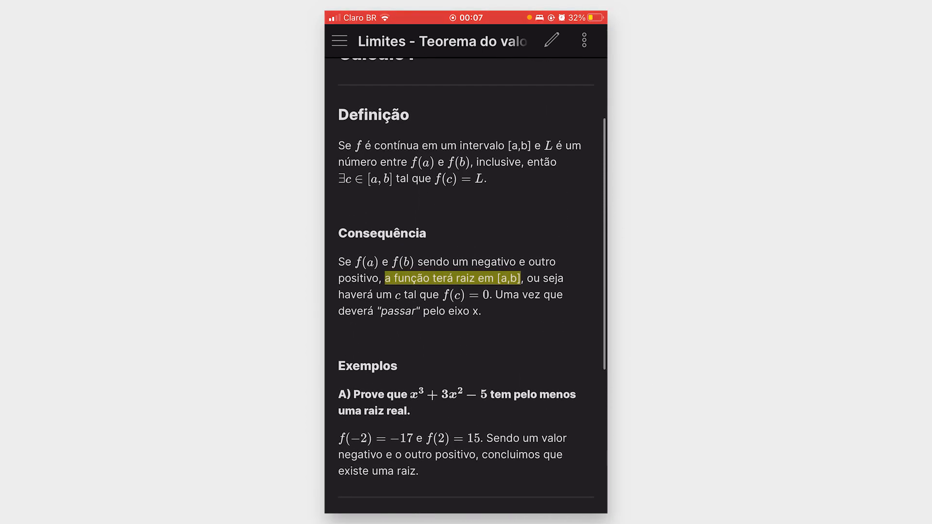
left_click(340, 41)
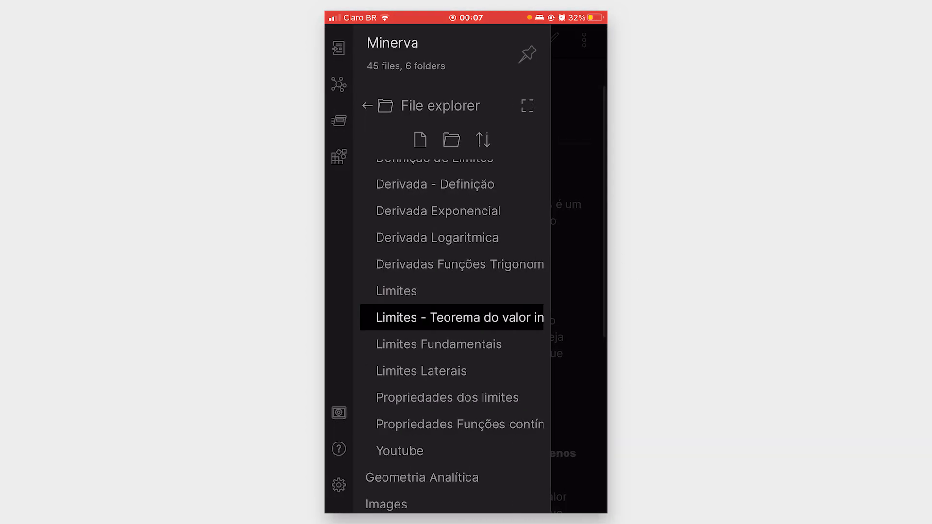
left_click(420, 370)
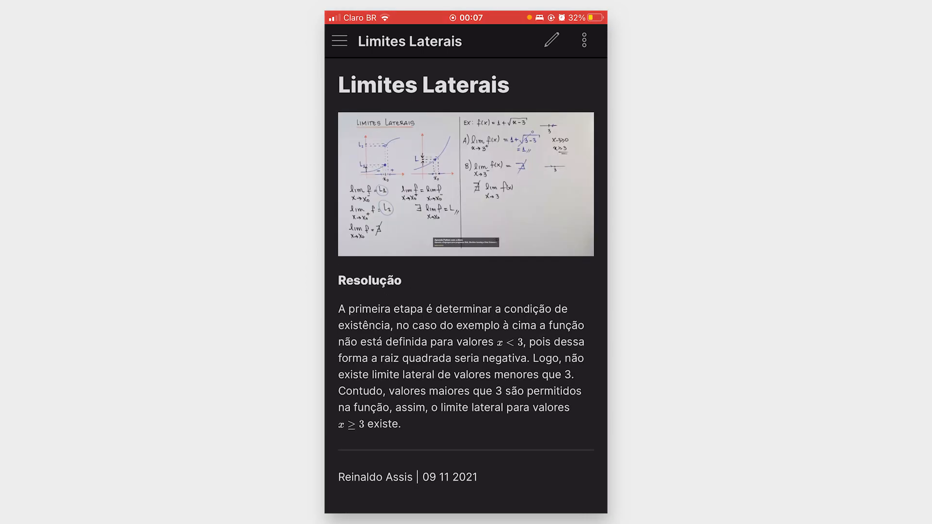
Open the Calculo I note on derivatives of trigonometric functions and examine its rendered formulas through the cosecant section
left_click(339, 41)
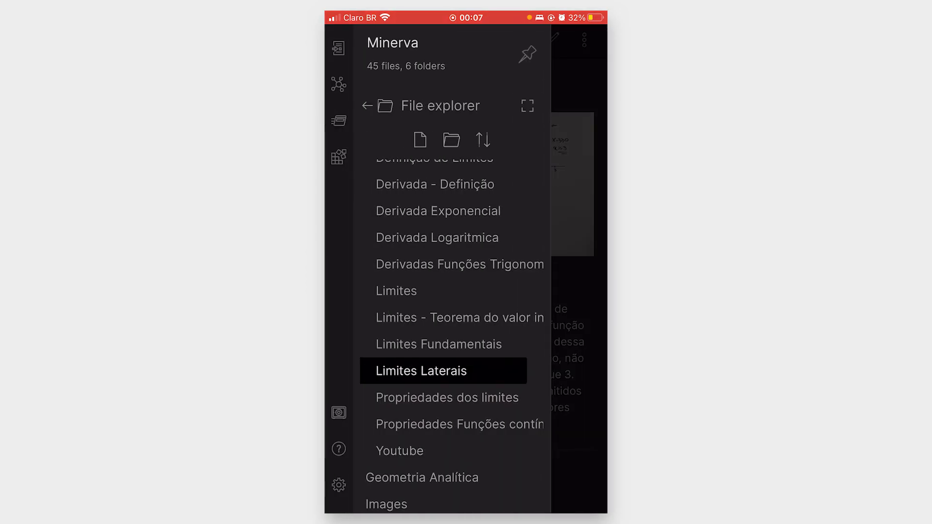
left_click(460, 265)
scroll(466, 300, "down", 2)
scroll(466, 301, "right", 1)
scroll(466, 291, "down", 2)
scroll(466, 291, "right", 1)
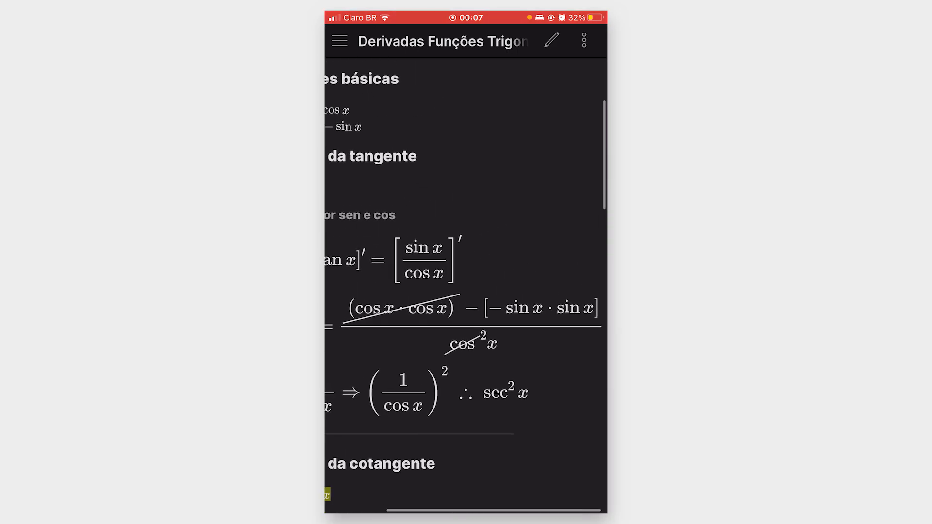
scroll(465, 291, "left", 1)
scroll(466, 291, "down", 10)
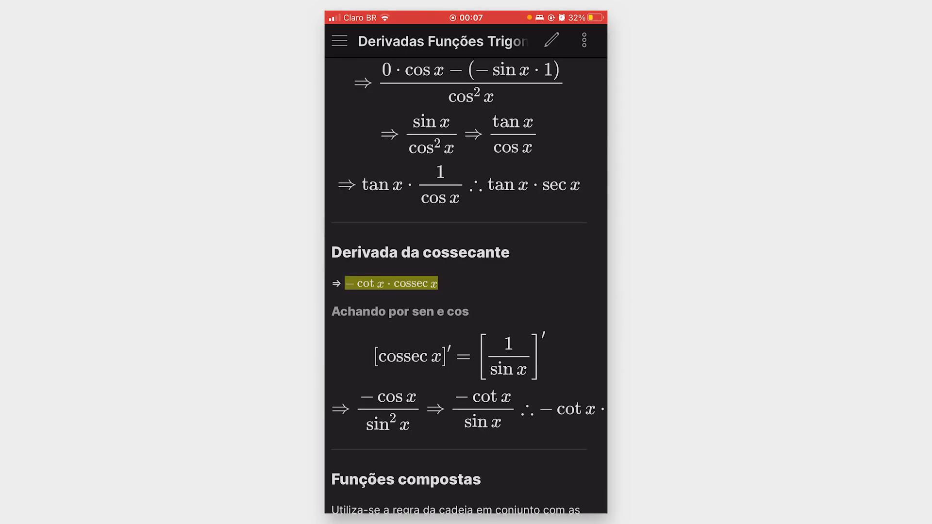